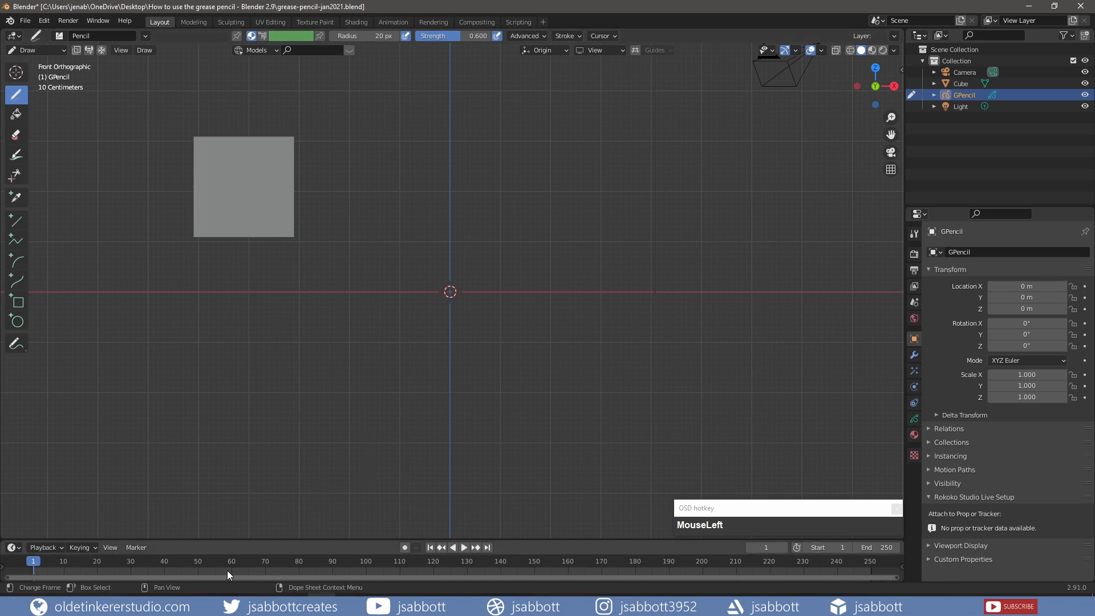
# - Change the Timeline editor to the Dope Sheet
pyautogui.click(12, 548)
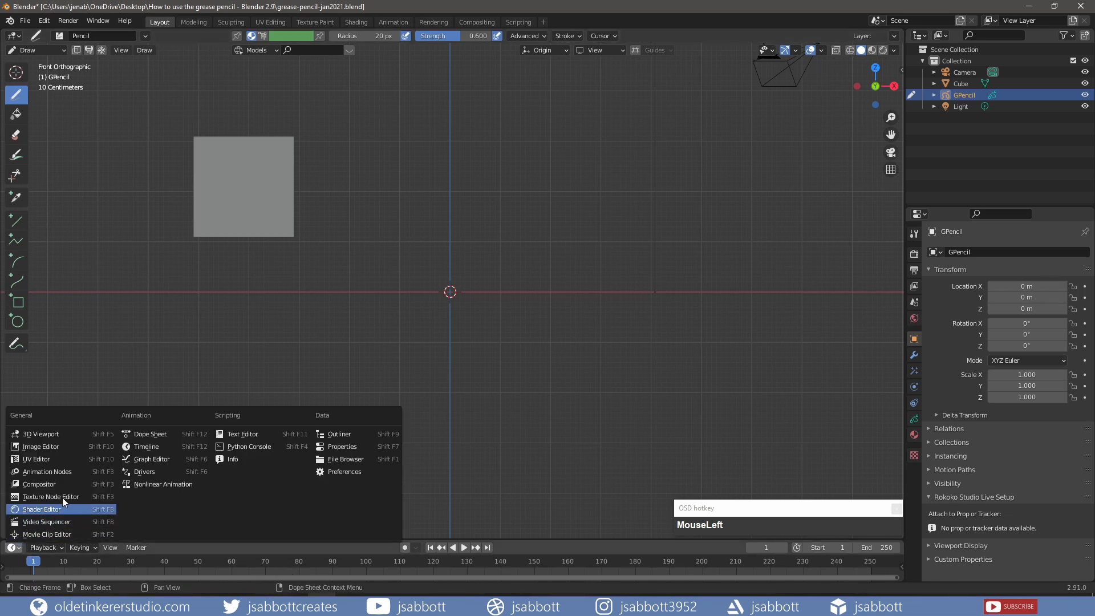
pyautogui.click(148, 433)
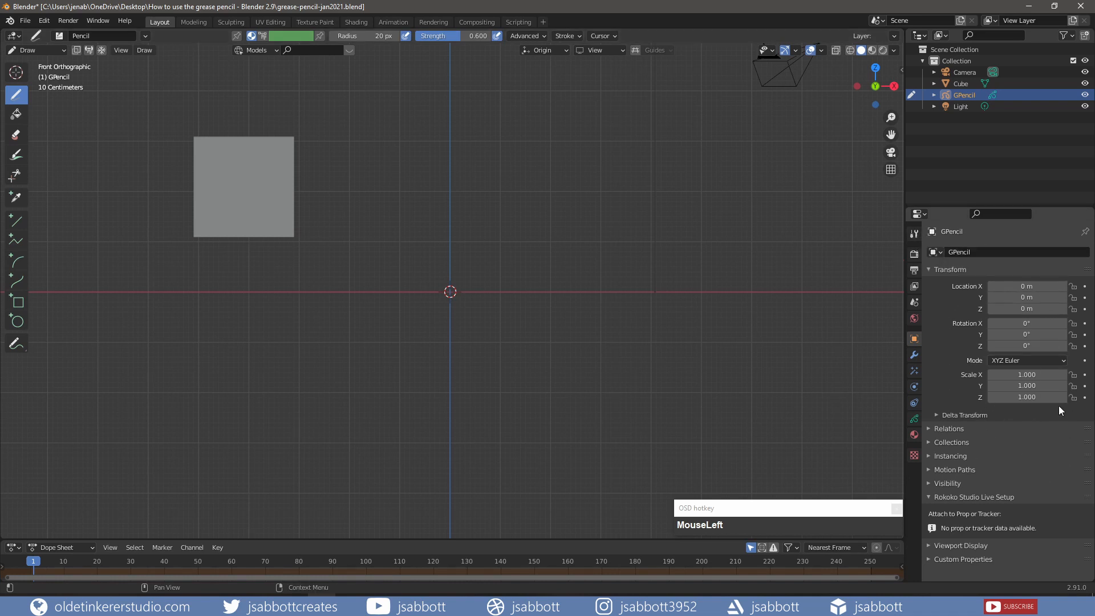
# - Set the Pencil brush radius to 58 px and increase the brush strength
pyautogui.press('f')
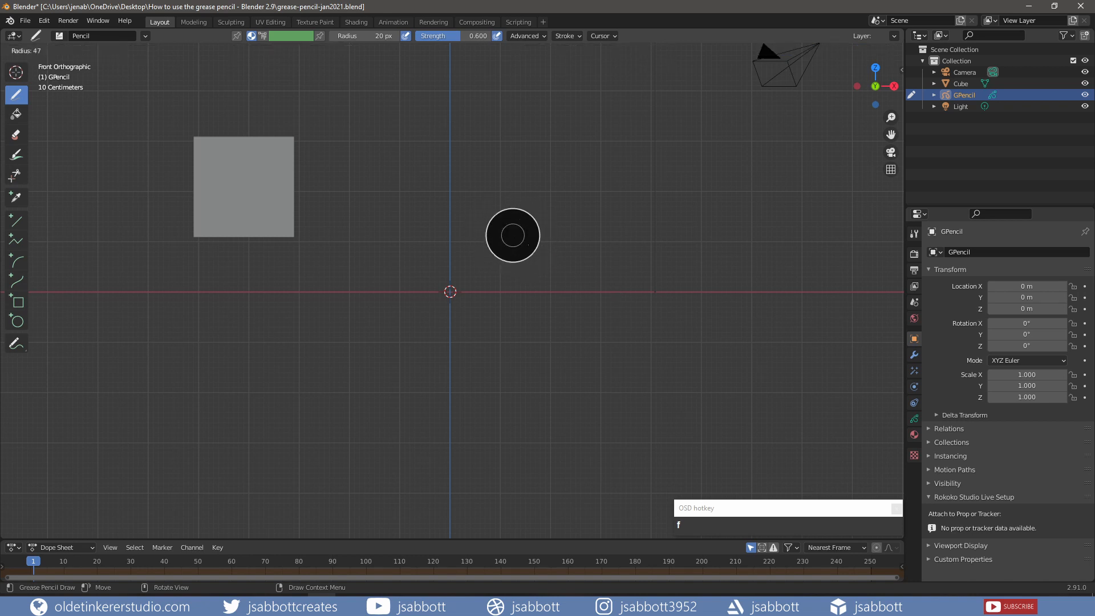
pyautogui.click(534, 254)
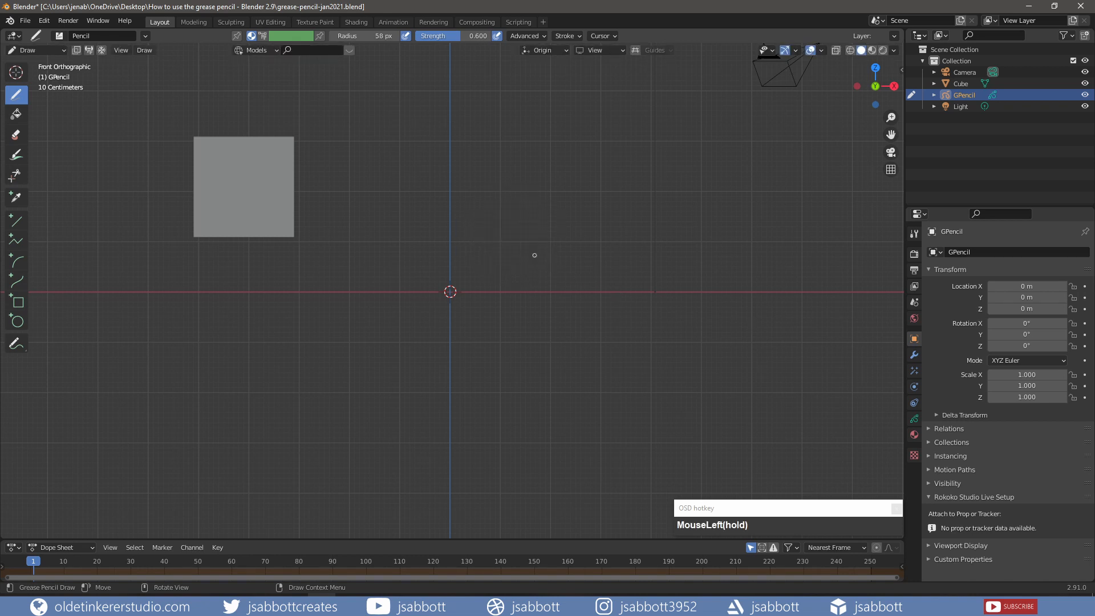
pyautogui.press('shift')
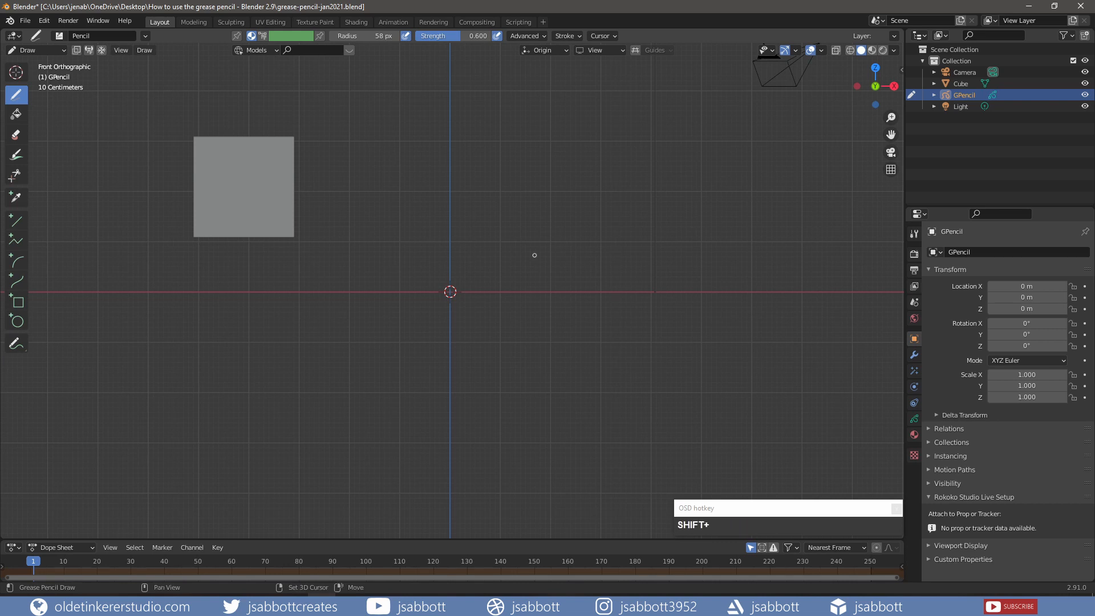
pyautogui.hotkey('shift', 'f')
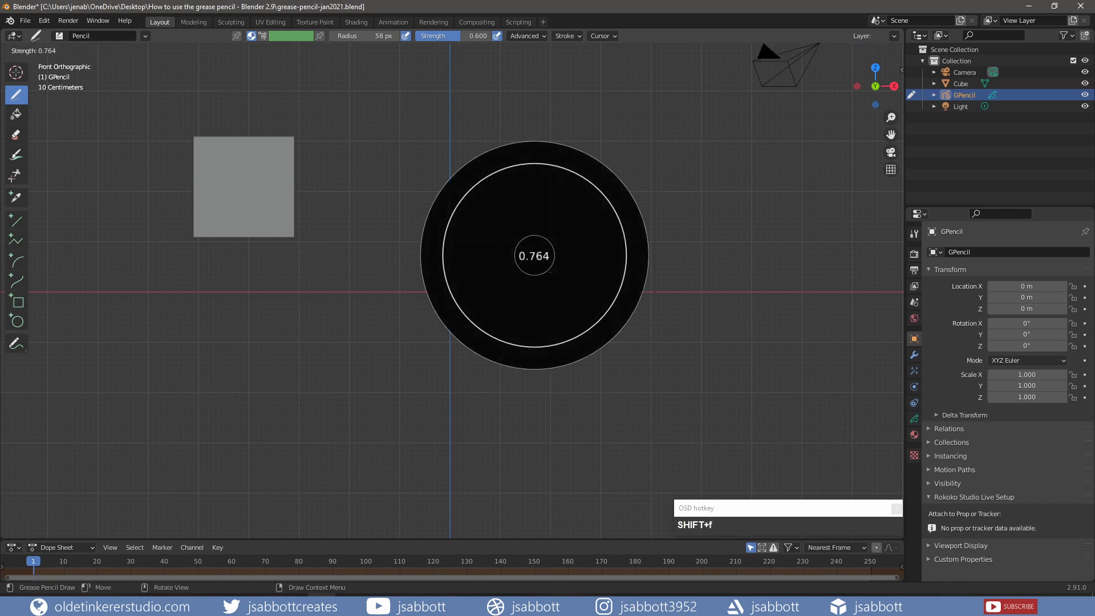
pyautogui.click(575, 300)
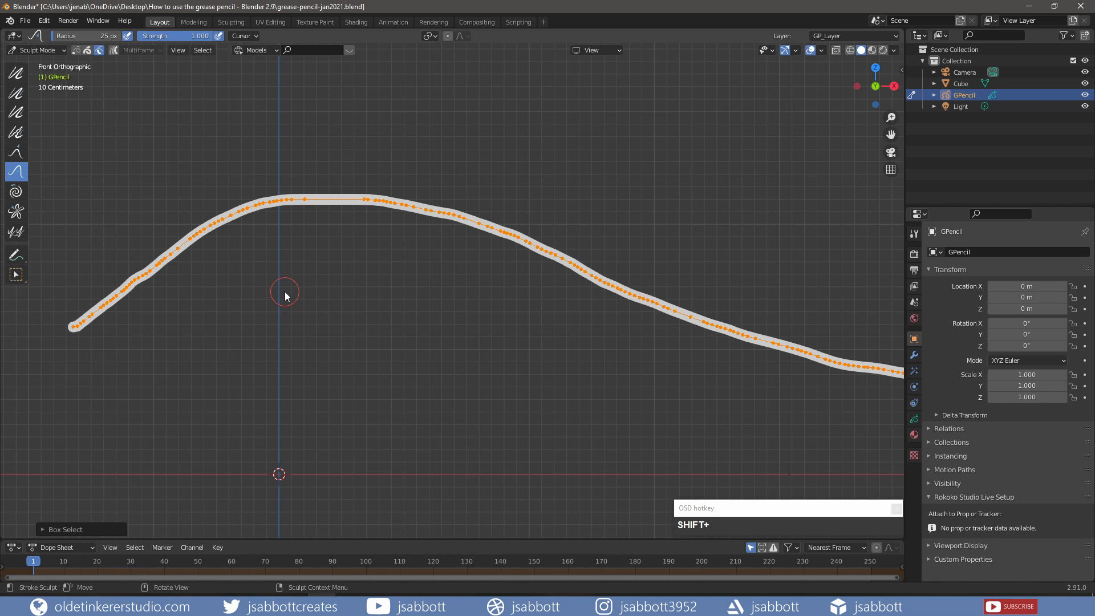
# - Switch the grease pencil object from Sculpt Mode to Draw mode
pyautogui.click(109, 201)
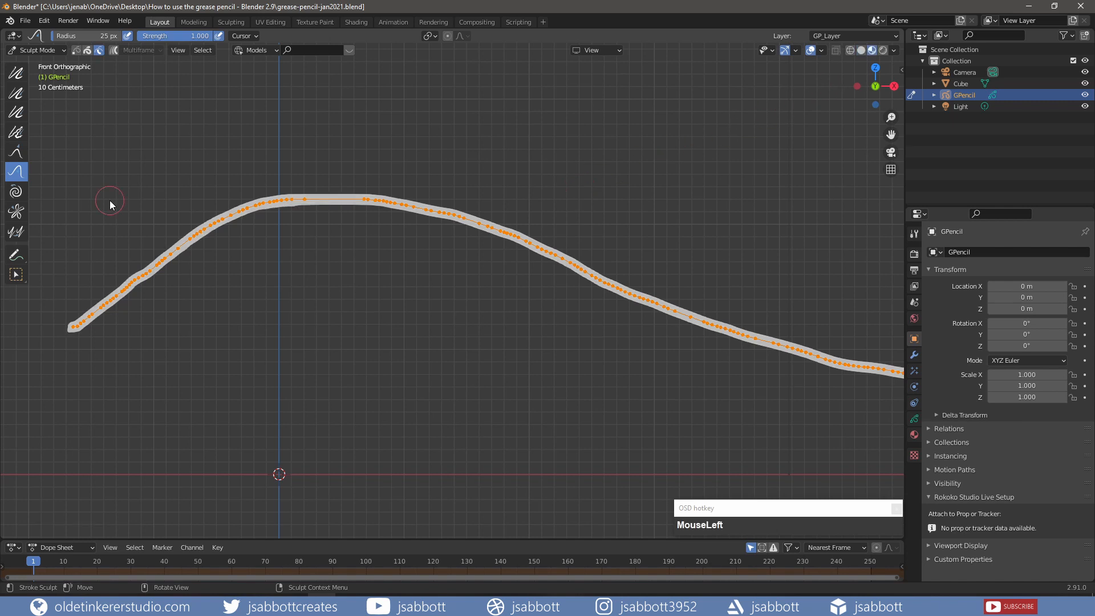
pyautogui.click(62, 51)
pyautogui.click(52, 103)
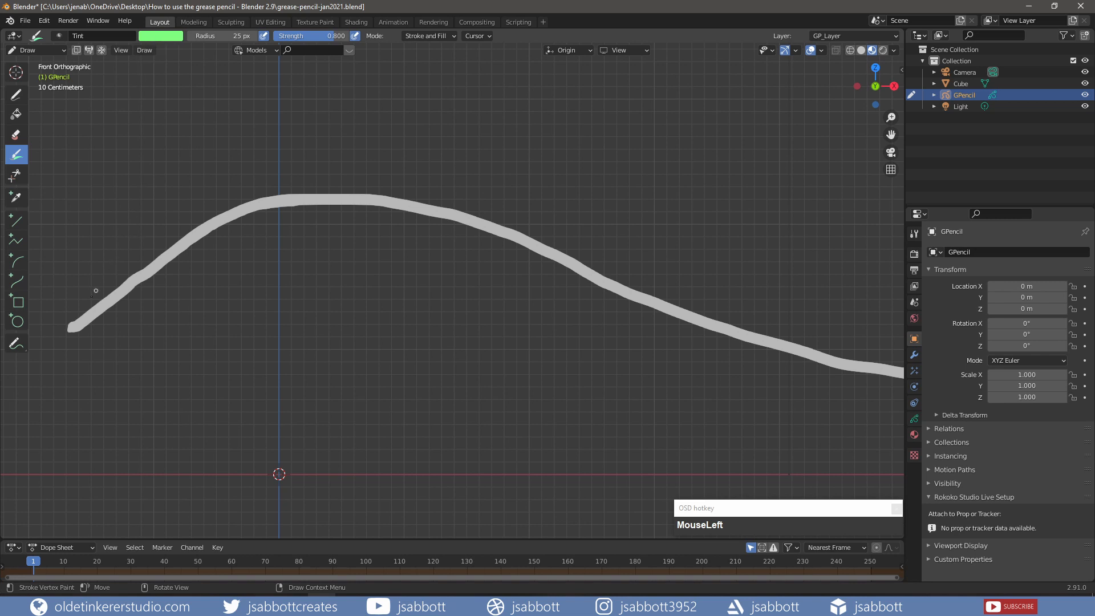
# - Tint the left part of the curved stroke light green at strength 0.800 and display the grease pencil's layer settings
pyautogui.moveTo(76, 326); pyautogui.dragTo(78, 328)
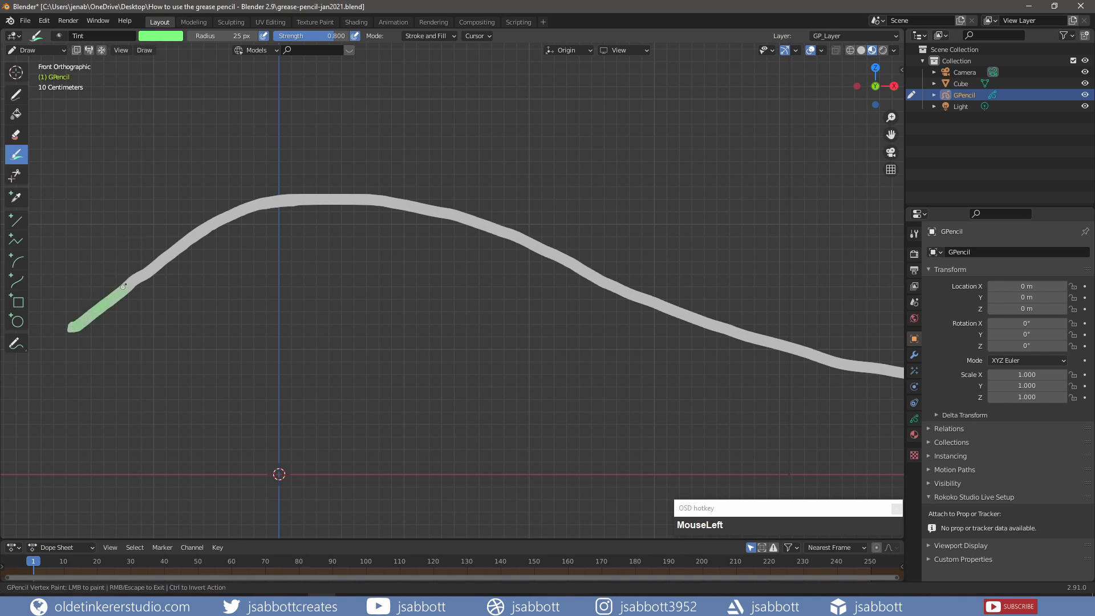
pyautogui.moveTo(123, 287); pyautogui.dragTo(258, 205)
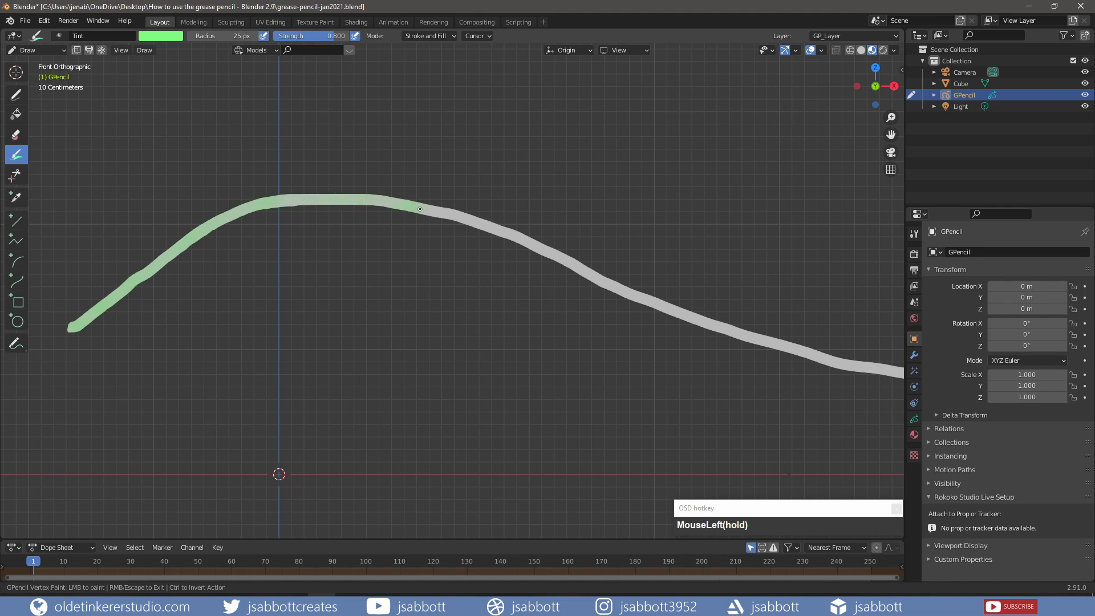
pyautogui.moveTo(419, 209); pyautogui.dragTo(424, 211)
pyautogui.scroll(-3, 644, 245)
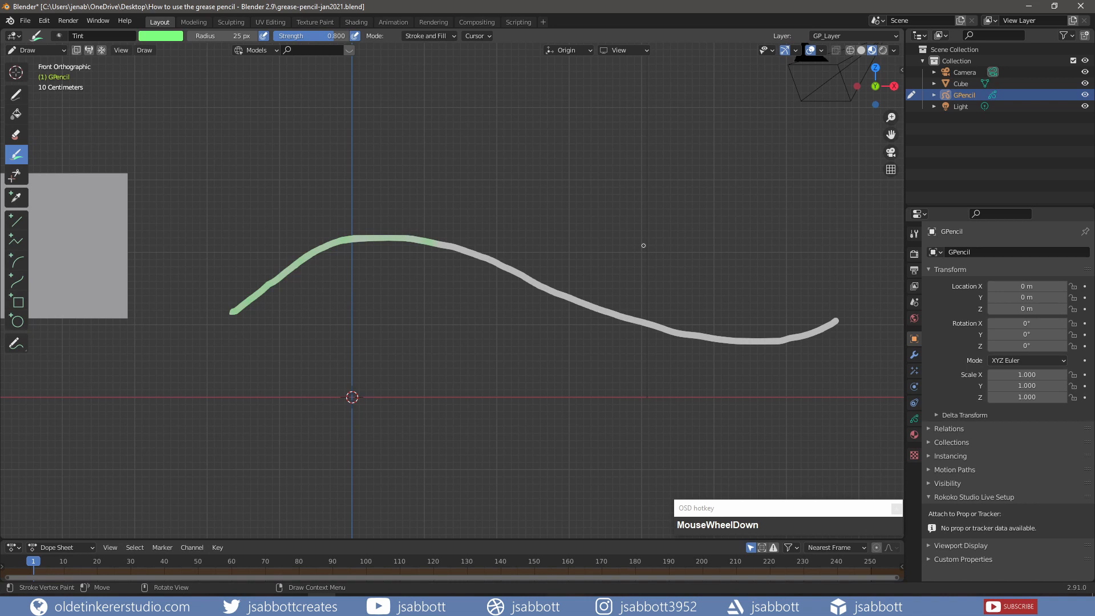
pyautogui.click(914, 420)
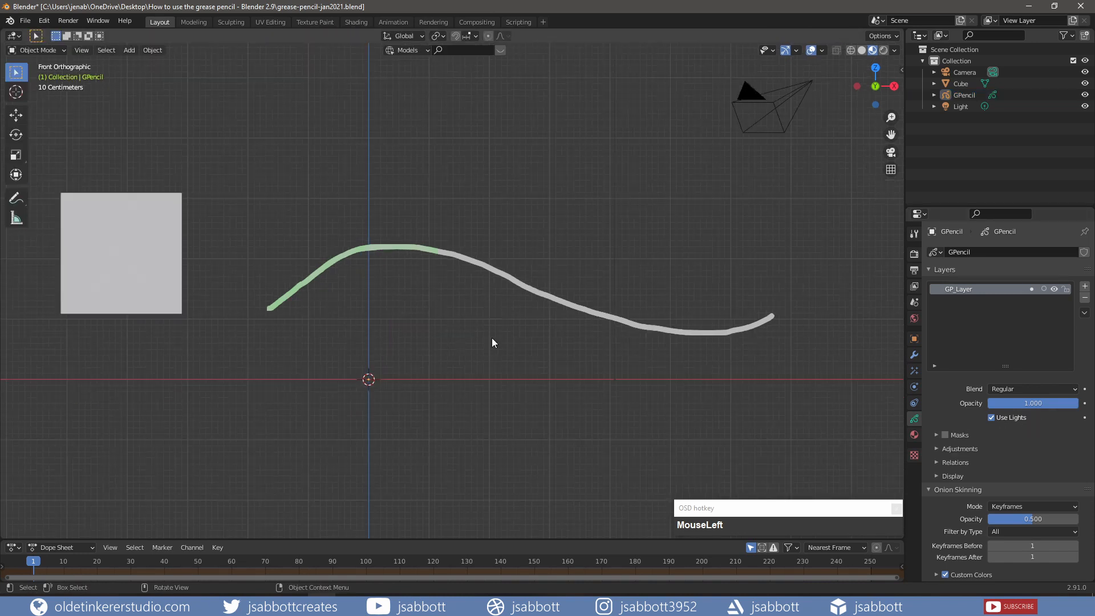
# - Add an area light and rotate it 90° about the X axis
pyautogui.hotkey('shift', 'a')
pyautogui.moveTo(492, 340)
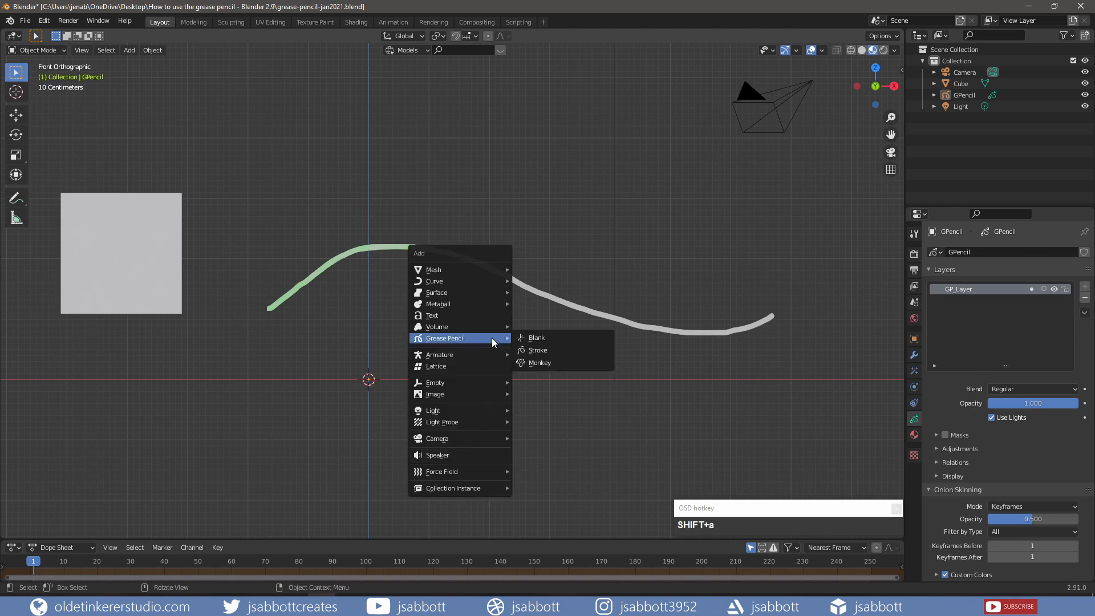
pyautogui.moveTo(481, 410)
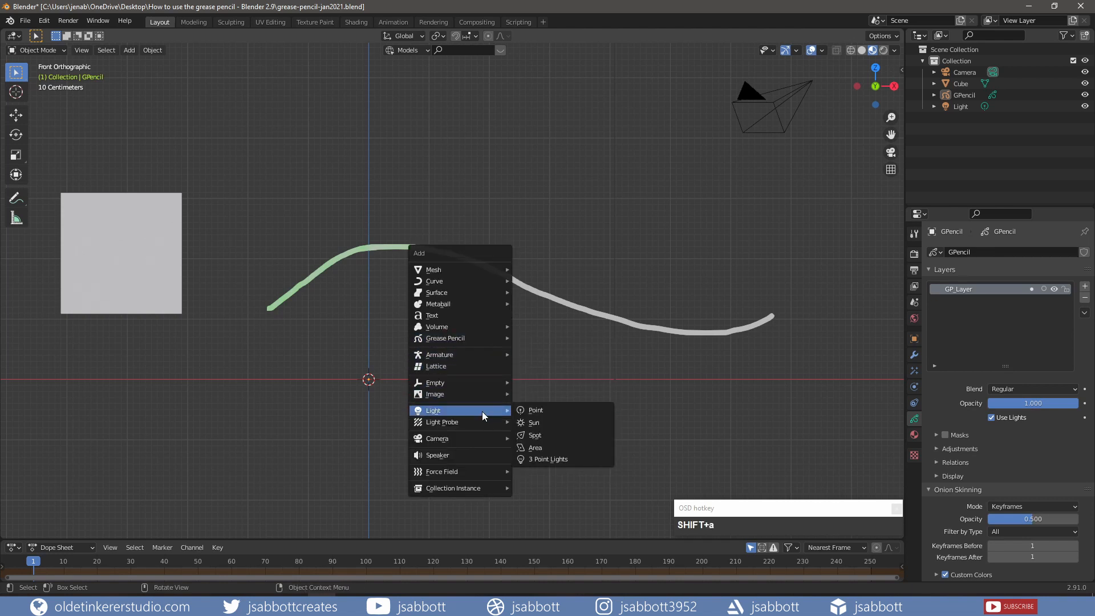
pyautogui.click(546, 447)
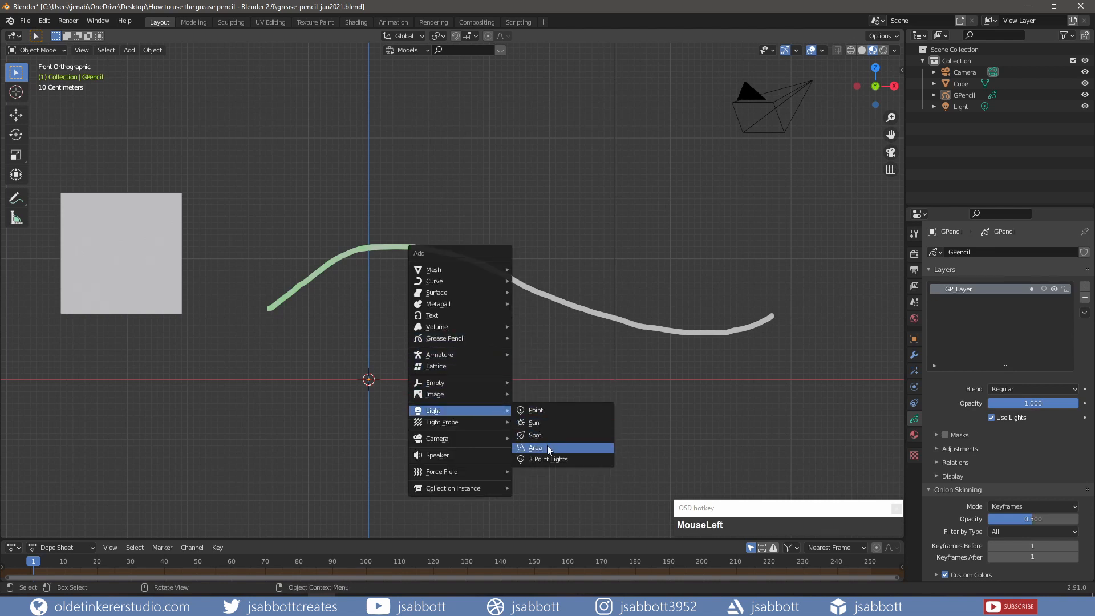
pyautogui.write('rx')
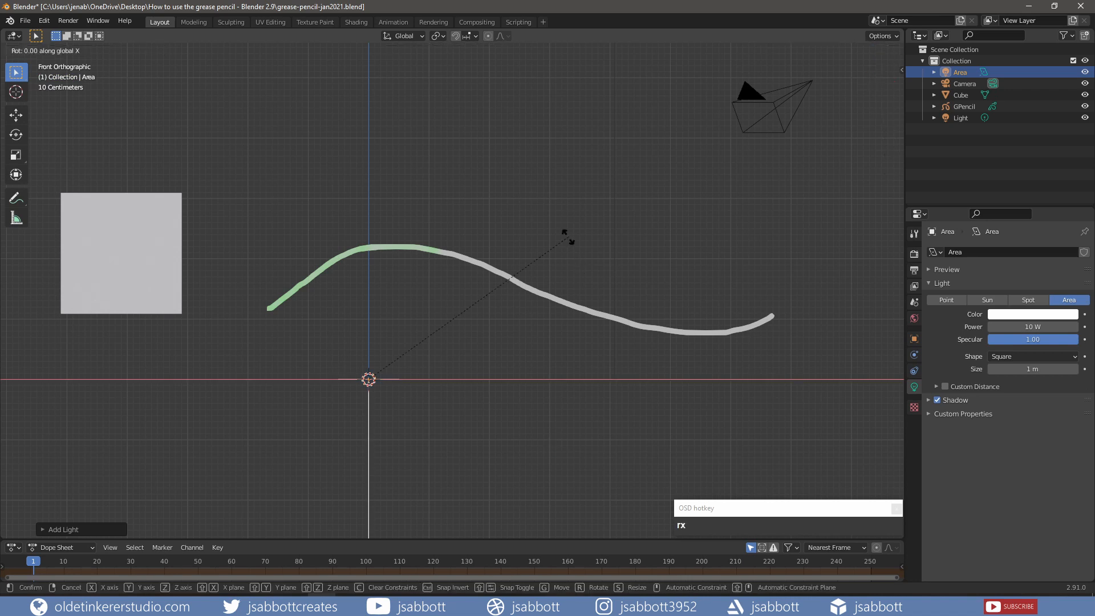
pyautogui.write('90')
pyautogui.press('Return')
# - Move the area light onto the curved stroke and stretch it along X, then enlarge it to span the whole stroke
pyautogui.press('g')
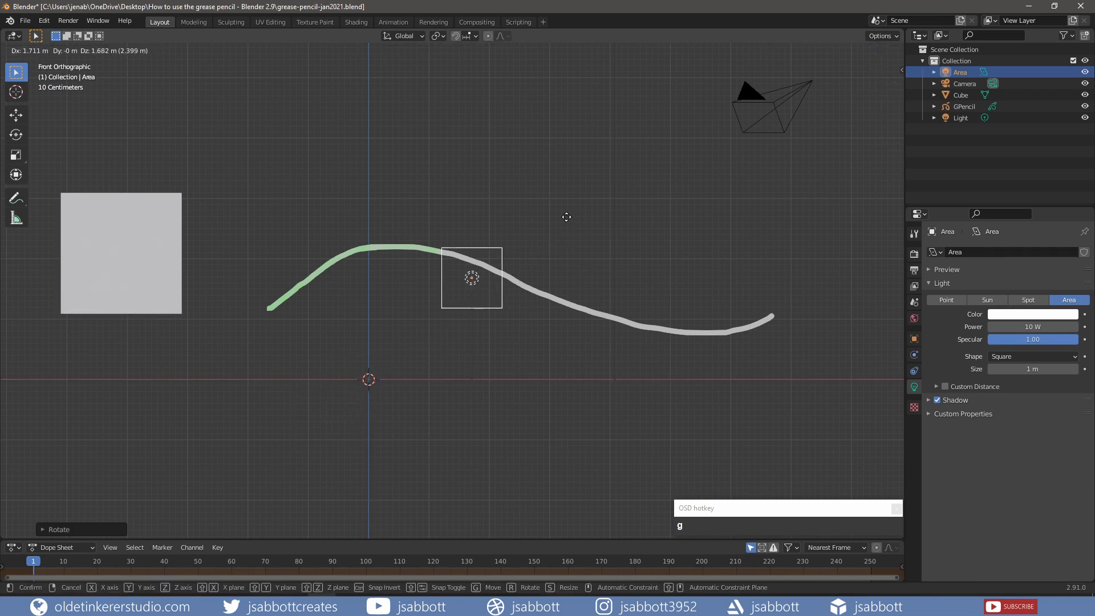
pyautogui.click(567, 208)
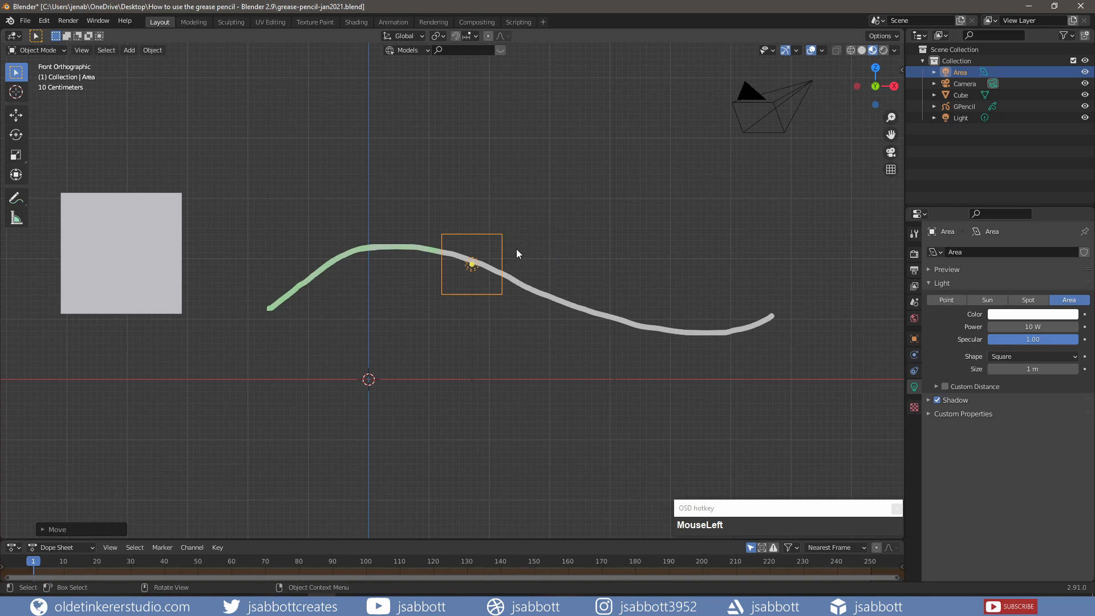
pyautogui.press('s')
pyautogui.press('x')
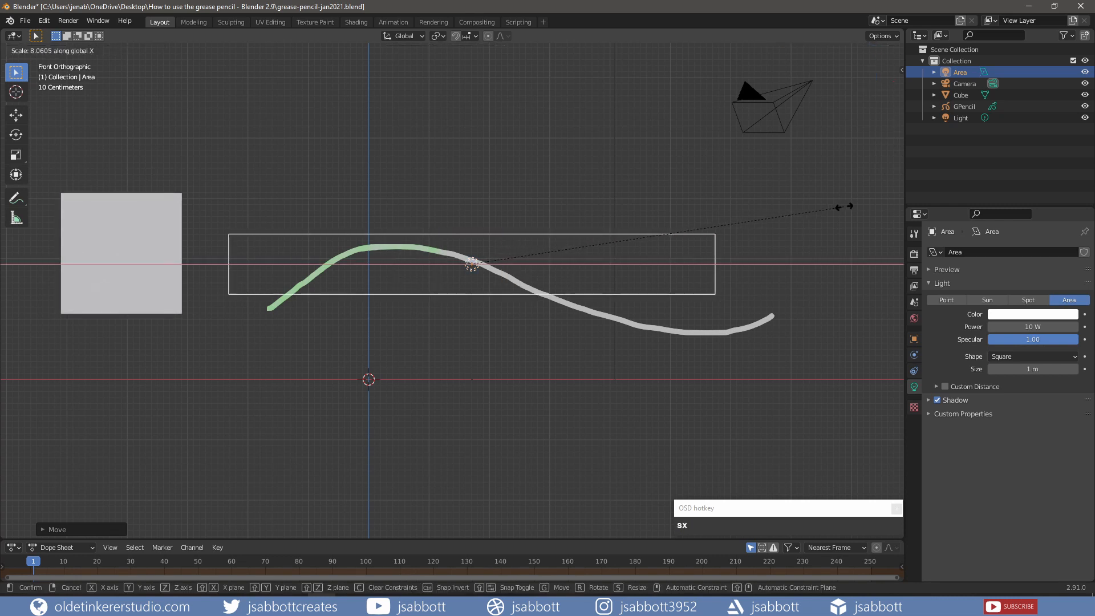
pyautogui.click(898, 200)
pyautogui.press('s')
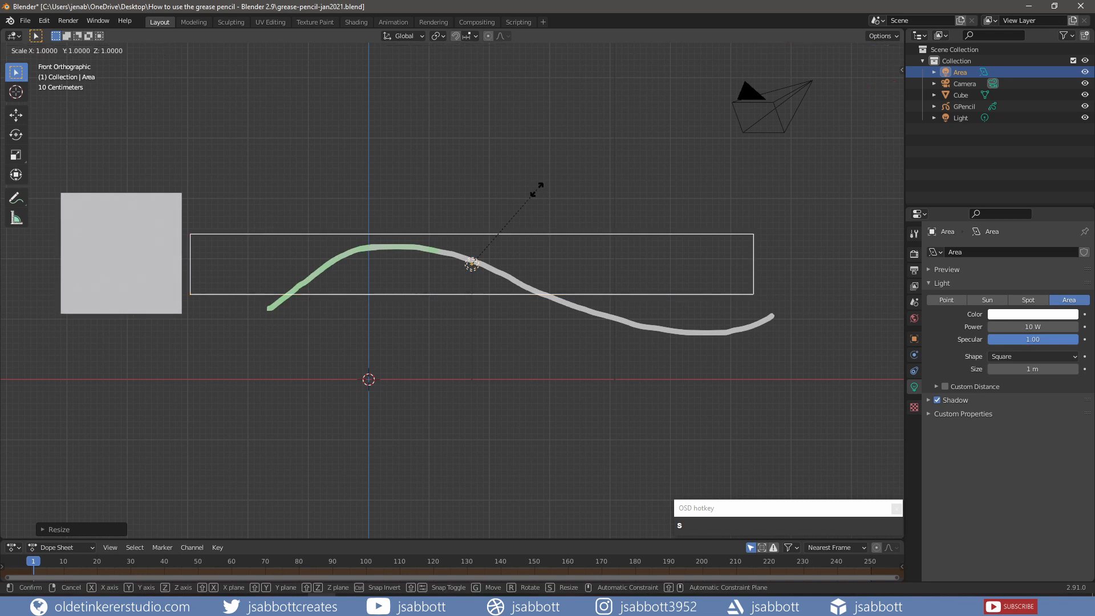
pyautogui.click(559, 143)
pyautogui.moveTo(532, 234); pyautogui.dragTo(561, 254)
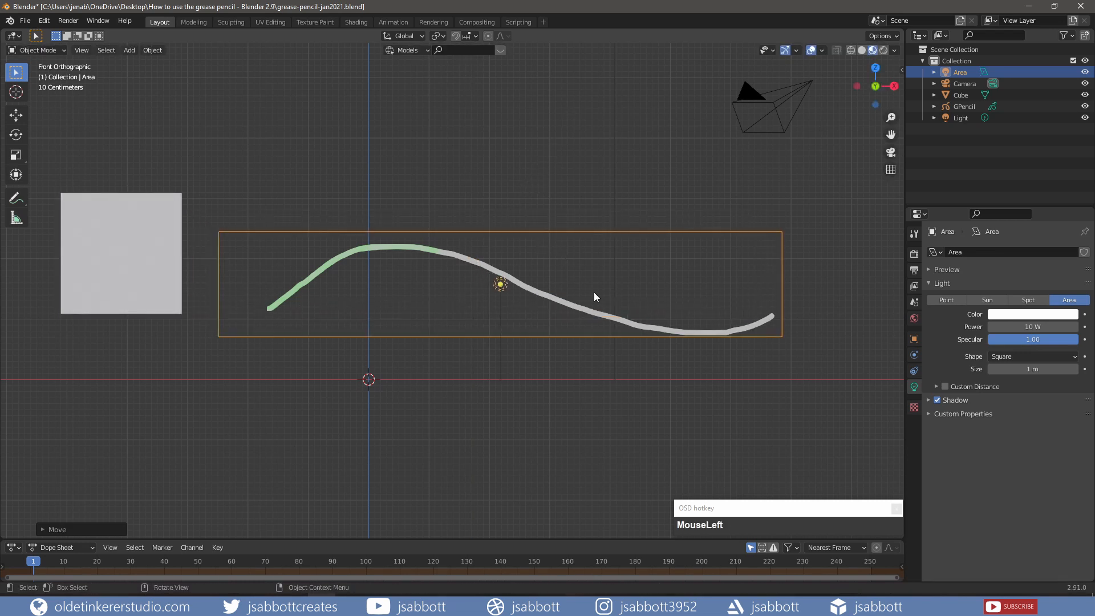
# - Move the area light about 1 m along negative Y so it sits in front of the stroke
pyautogui.moveTo(593, 296); pyautogui.dragTo(571, 273, button='middle')
pyautogui.press('g')
pyautogui.press('y')
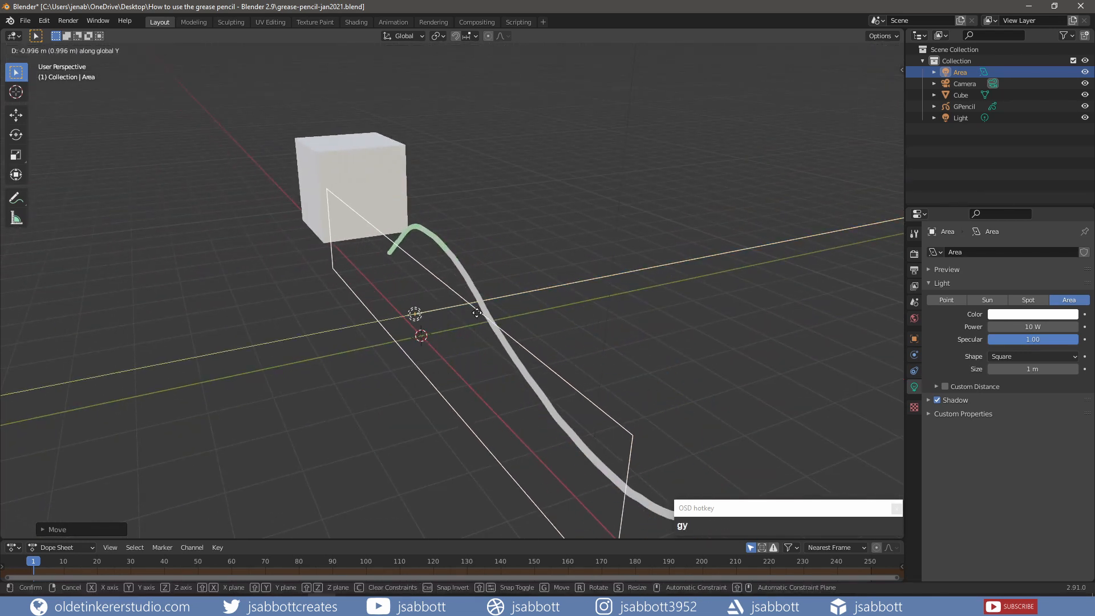
pyautogui.click(473, 313)
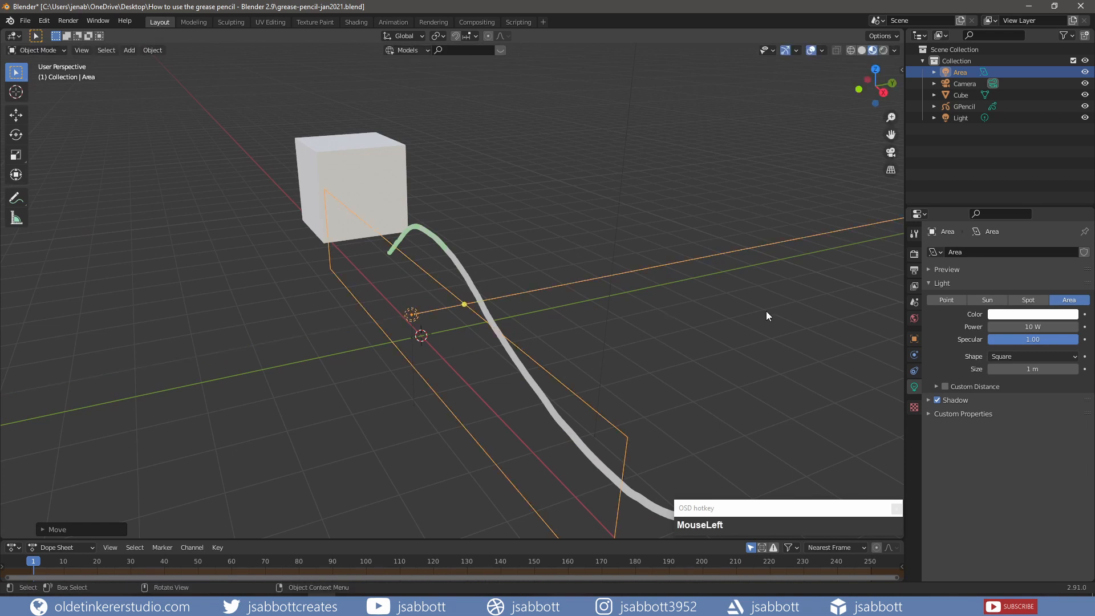
# - Set the area light's power to 500 W
pyautogui.click(1010, 327)
pyautogui.write('500')
pyautogui.press('Return')
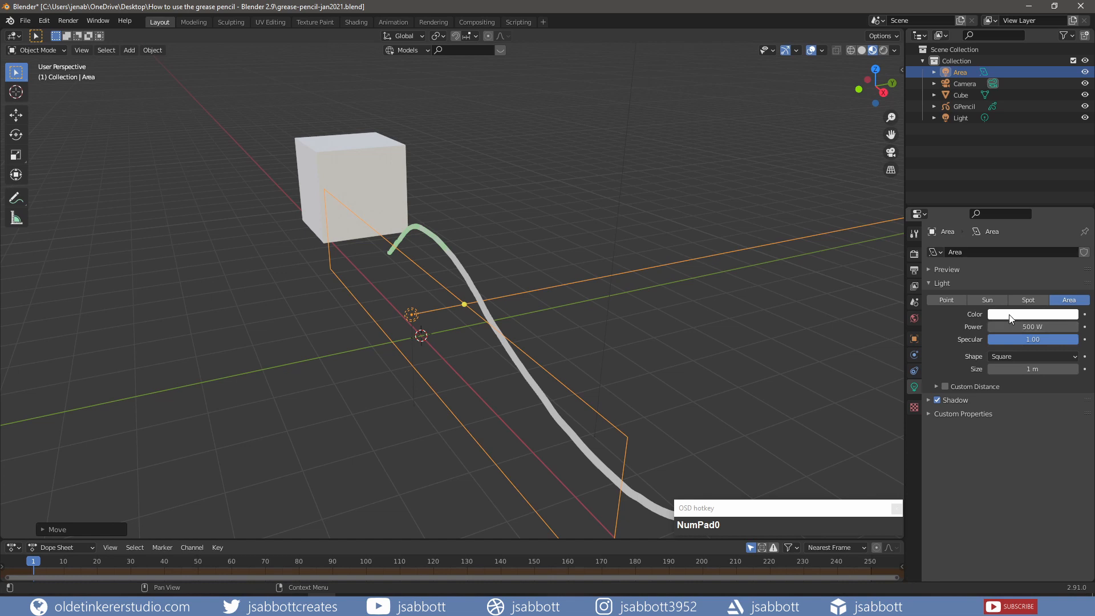
# - Set the area light's color to hex DD03DC
pyautogui.click(1009, 315)
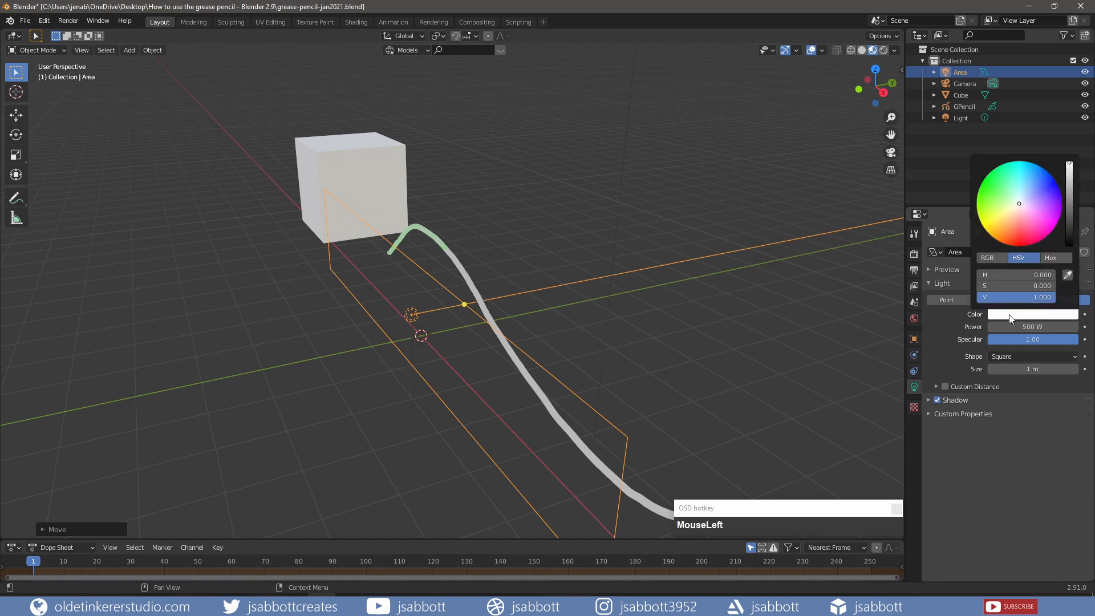
pyautogui.click(1052, 259)
pyautogui.click(1024, 276)
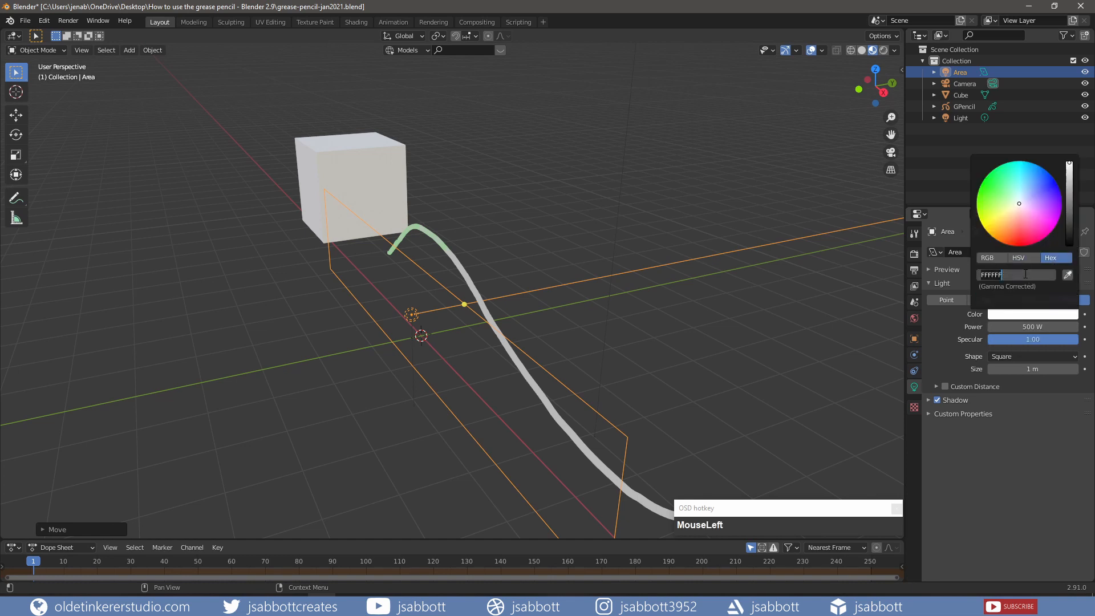
pyautogui.write('ff03ds')
pyautogui.press('Return')
pyautogui.click(1023, 273)
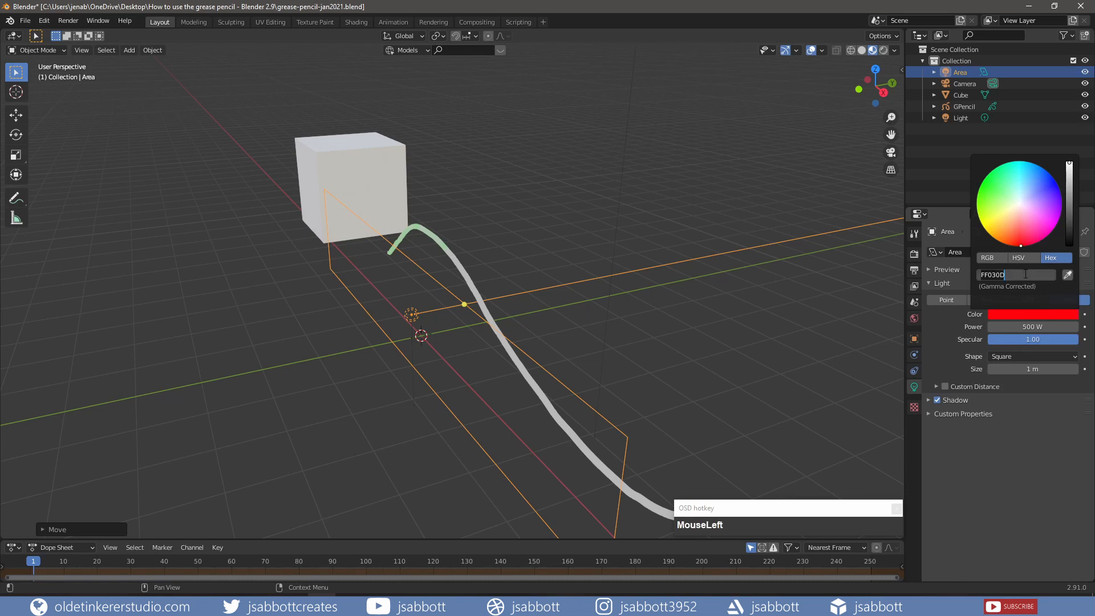
pyautogui.write('dd03dc')
pyautogui.press('Return')
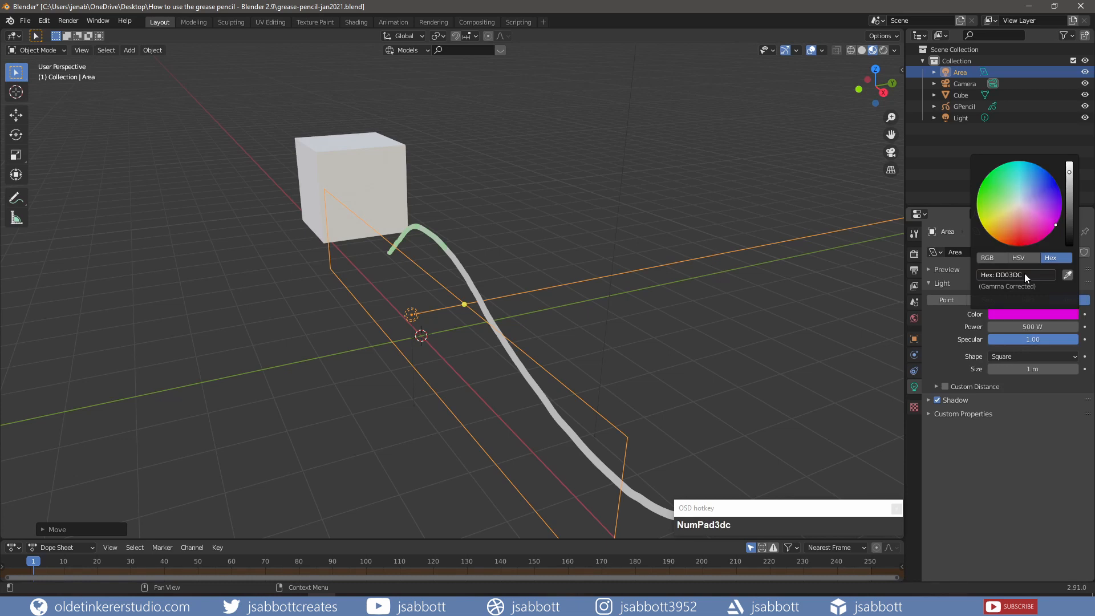
# - Switch the viewport to rendered shading and examine how the colored light affects the grease pencil stroke
pyautogui.click(884, 50)
pyautogui.moveTo(510, 306)
pyautogui.mouseDown(button='middle')
pyautogui.moveTo(567, 295)
pyautogui.moveTo(587, 274)
pyautogui.moveTo(533, 287)
pyautogui.mouseUp(button='middle')
pyautogui.scroll(-1, 533, 287)
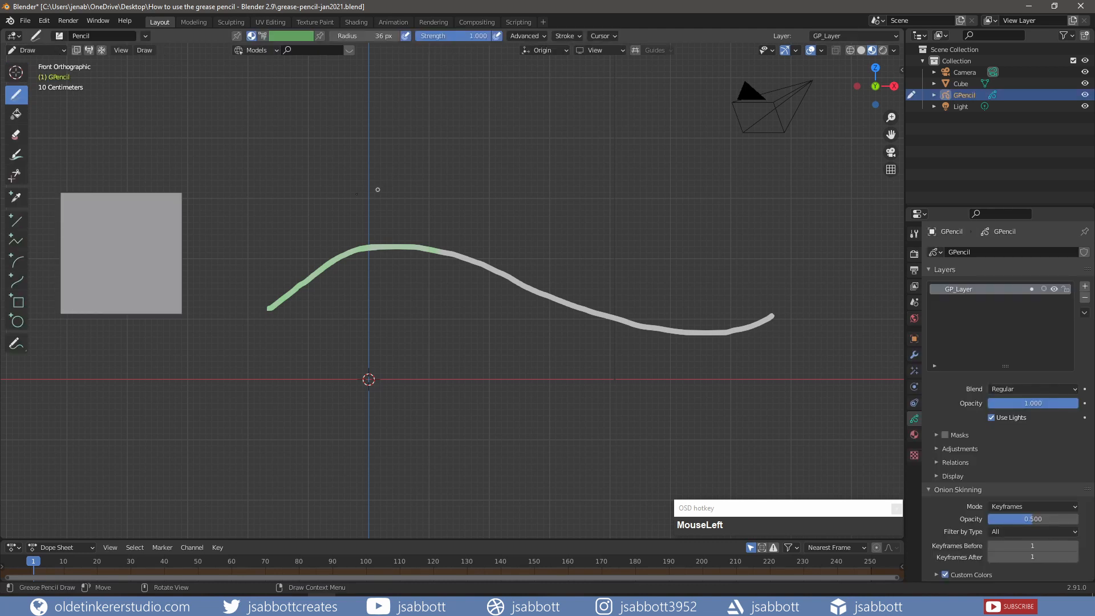
# - Draw a freehand wavy stroke above the tinted curve with the Pencil brush and a small rectangle above its left end
pyautogui.moveTo(261, 257)
pyautogui.mouseDown()
pyautogui.moveTo(286, 231)
pyautogui.moveTo(683, 231)
pyautogui.mouseUp()
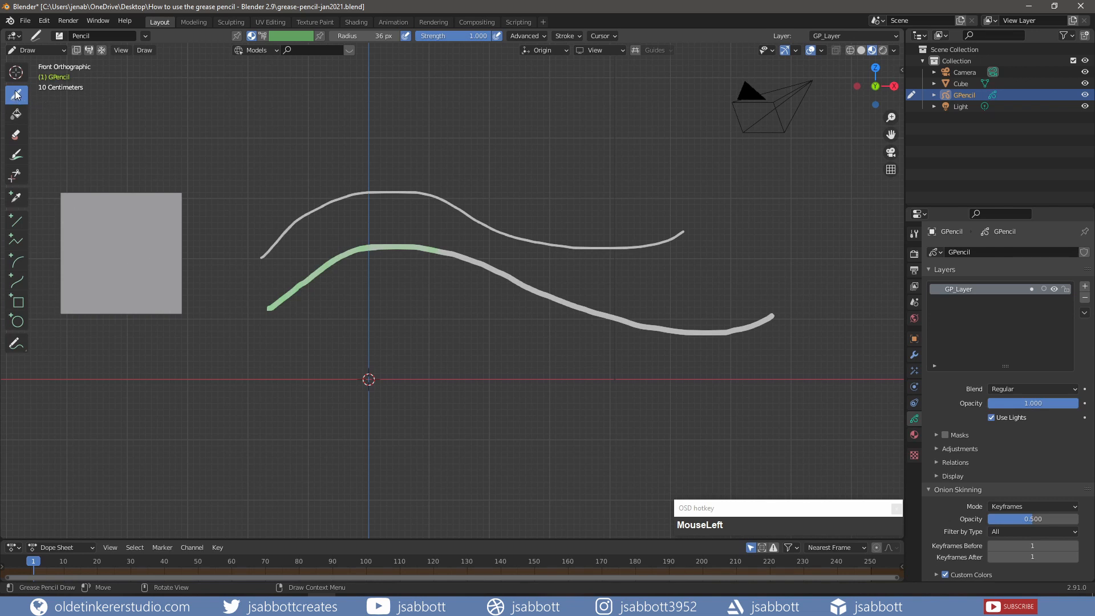
pyautogui.click(18, 302)
pyautogui.moveTo(270, 123); pyautogui.dragTo(324, 167)
pyautogui.click(471, 224)
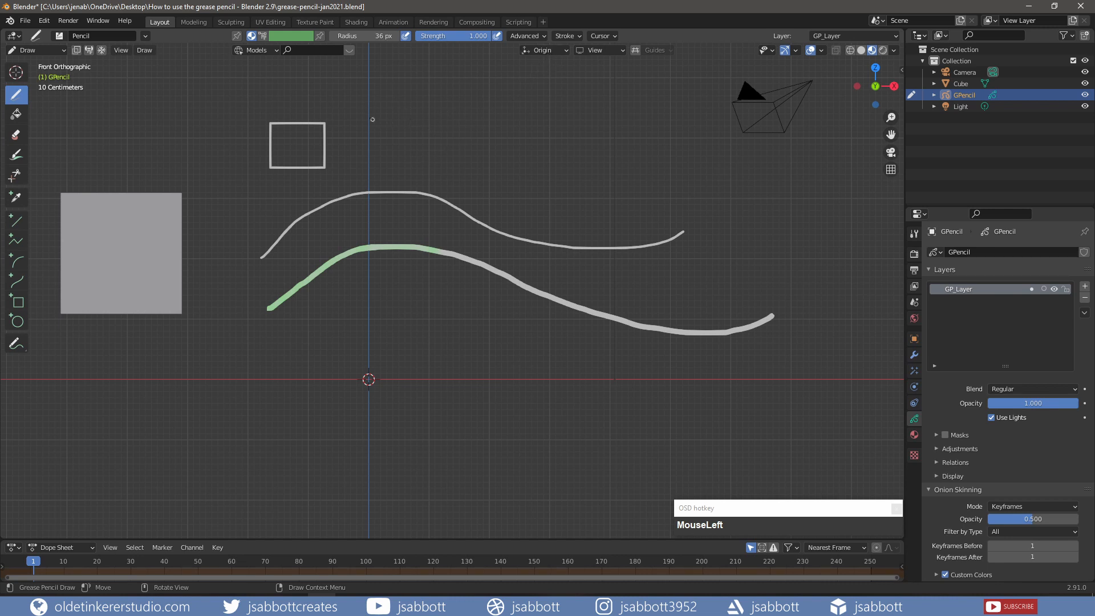
# - Draw a nearly straight stroke above the rectangle and a zigzagging wavy stroke across the X axis below the tinted curve
pyautogui.moveTo(264, 100); pyautogui.dragTo(413, 98)
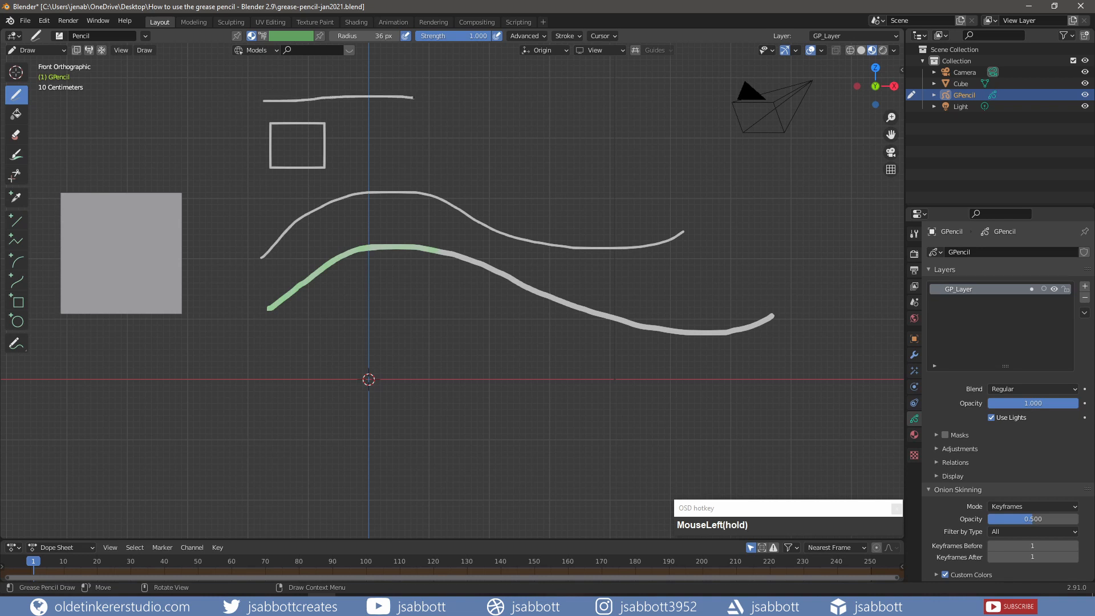
pyautogui.click(534, 71)
pyautogui.moveTo(320, 360)
pyautogui.mouseDown()
pyautogui.moveTo(342, 401)
pyautogui.moveTo(383, 358)
pyautogui.moveTo(406, 393)
pyautogui.moveTo(447, 358)
pyautogui.moveTo(481, 399)
pyautogui.moveTo(511, 374)
pyautogui.moveTo(533, 405)
pyautogui.moveTo(552, 410)
pyautogui.mouseUp()
pyautogui.moveTo(552, 411)
pyautogui.mouseDown(button='middle')
pyautogui.moveTo(587, 122)
pyautogui.moveTo(515, 297)
pyautogui.moveTo(546, 381)
pyautogui.mouseUp(button='middle')
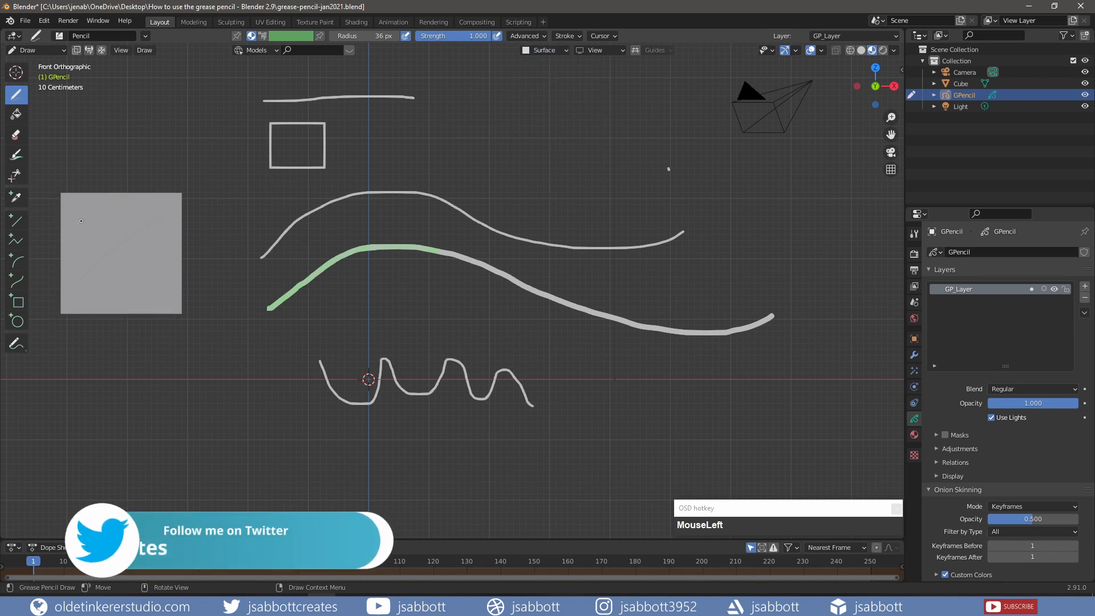
# - Draw a diagonal stroke across the cube's front face with stroke placement set to Surface, and inspect it from an angle
pyautogui.moveTo(129, 237); pyautogui.dragTo(212, 293)
pyautogui.moveTo(213, 293); pyautogui.dragTo(194, 245, button='middle')
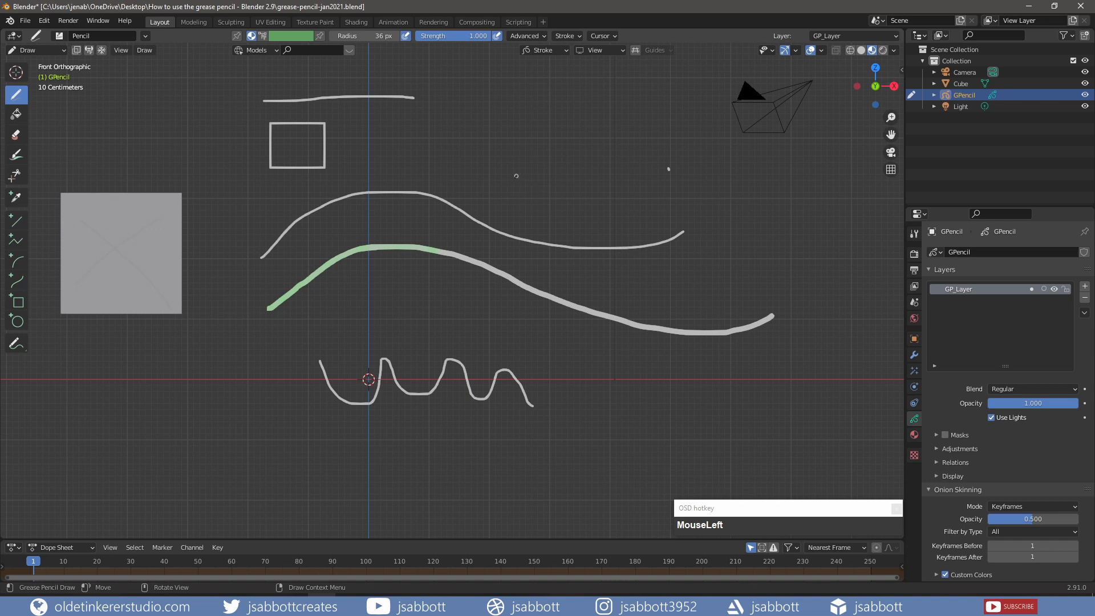
# - Draw a forked pair of diagonal strokes off the upper wavy curve with placement Stroke, and a cross beside the rectangle with placement Origin
pyautogui.moveTo(431, 196); pyautogui.dragTo(497, 111)
pyautogui.moveTo(466, 156); pyautogui.dragTo(507, 212)
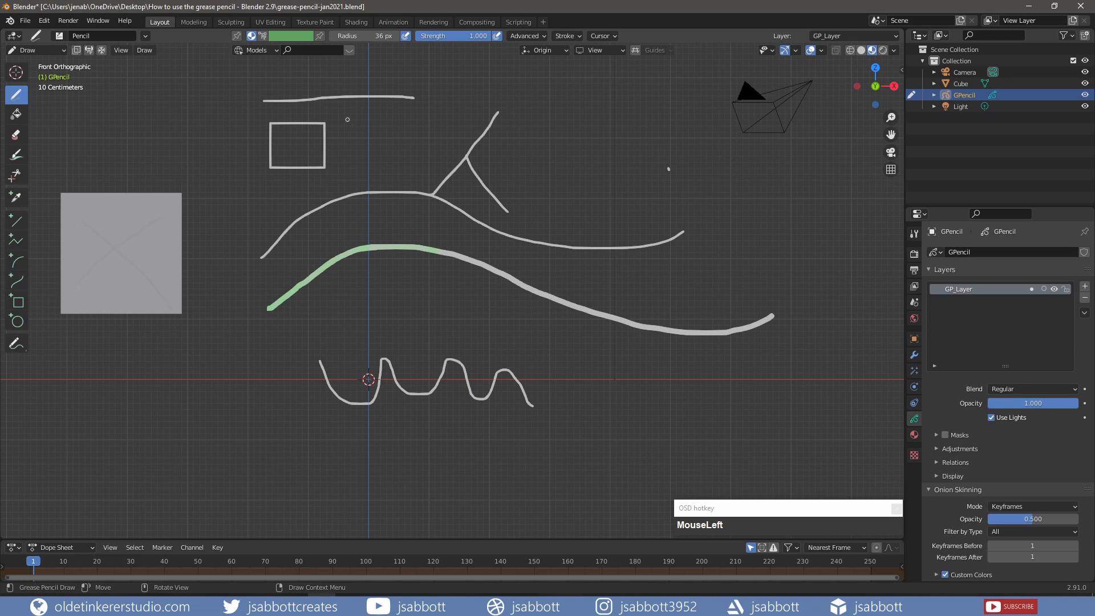
pyautogui.moveTo(348, 120); pyautogui.dragTo(417, 167)
pyautogui.moveTo(391, 124); pyautogui.dragTo(341, 169)
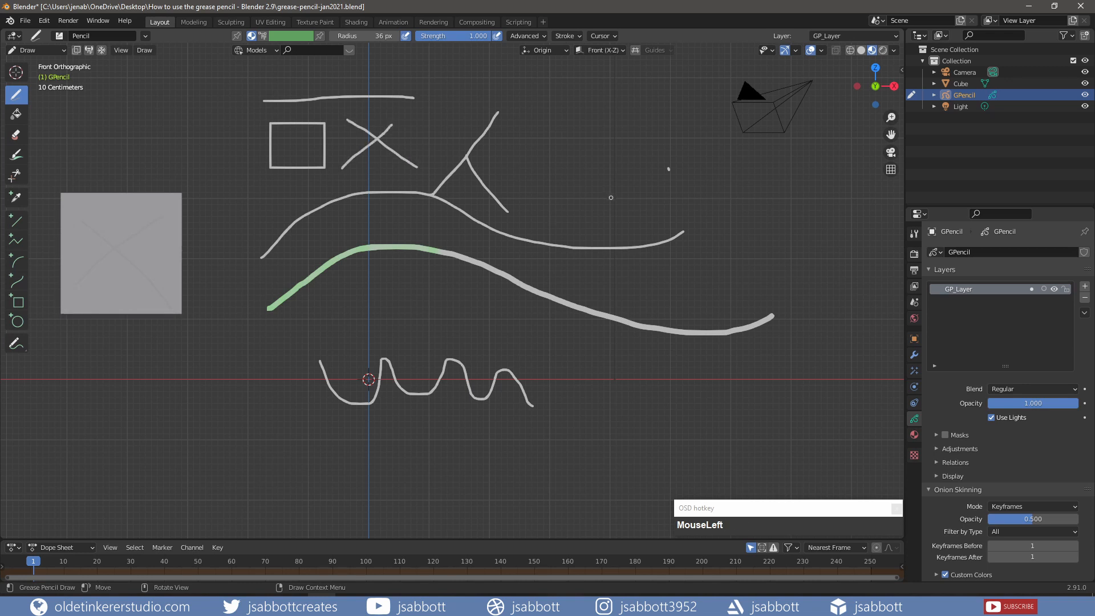
# - In an angled perspective view, draw a cross in front of the cube with the drawing plane set to Front (X-Z), and inspect it
pyautogui.moveTo(611, 197)
pyautogui.mouseDown(button='middle')
pyautogui.moveTo(587, 166)
pyautogui.moveTo(602, 100)
pyautogui.mouseUp(button='middle')
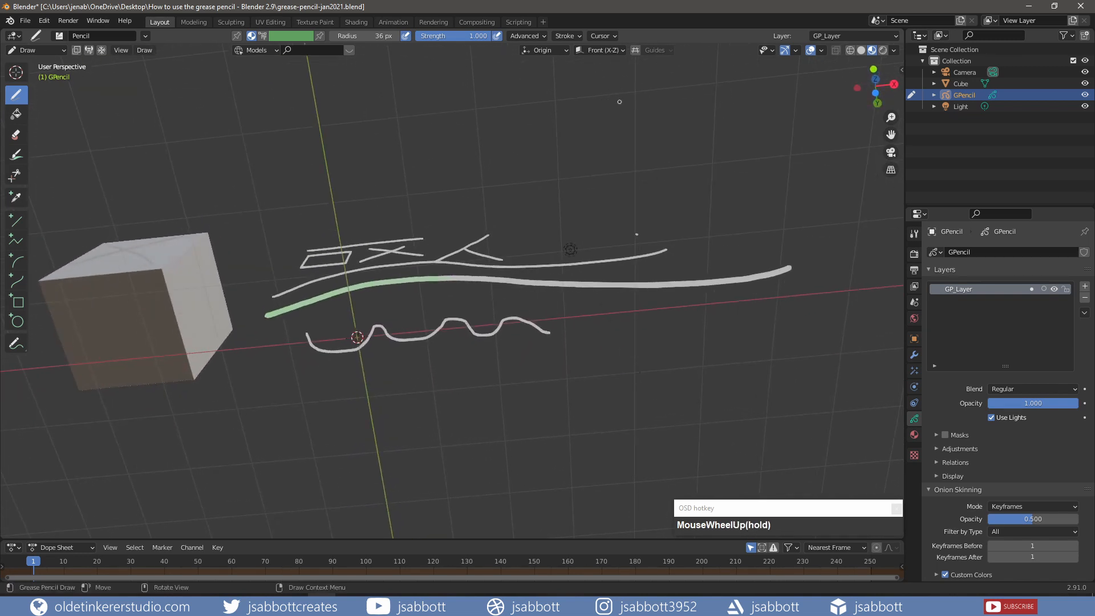
pyautogui.moveTo(395, 203); pyautogui.dragTo(423, 298, button='middle')
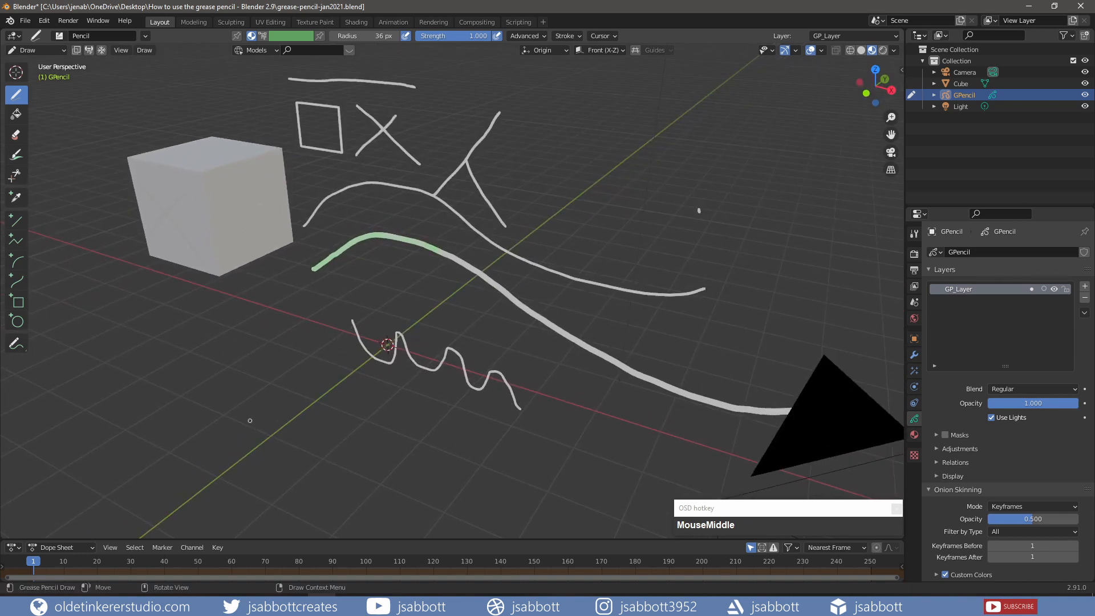
pyautogui.moveTo(248, 421); pyautogui.dragTo(302, 321)
pyautogui.moveTo(244, 347); pyautogui.dragTo(320, 414)
pyautogui.moveTo(319, 414); pyautogui.dragTo(619, 206, button='middle')
pyautogui.scroll(1, 312, 403)
pyautogui.scroll(-3, 570, 195)
pyautogui.scroll(1, 618, 207)
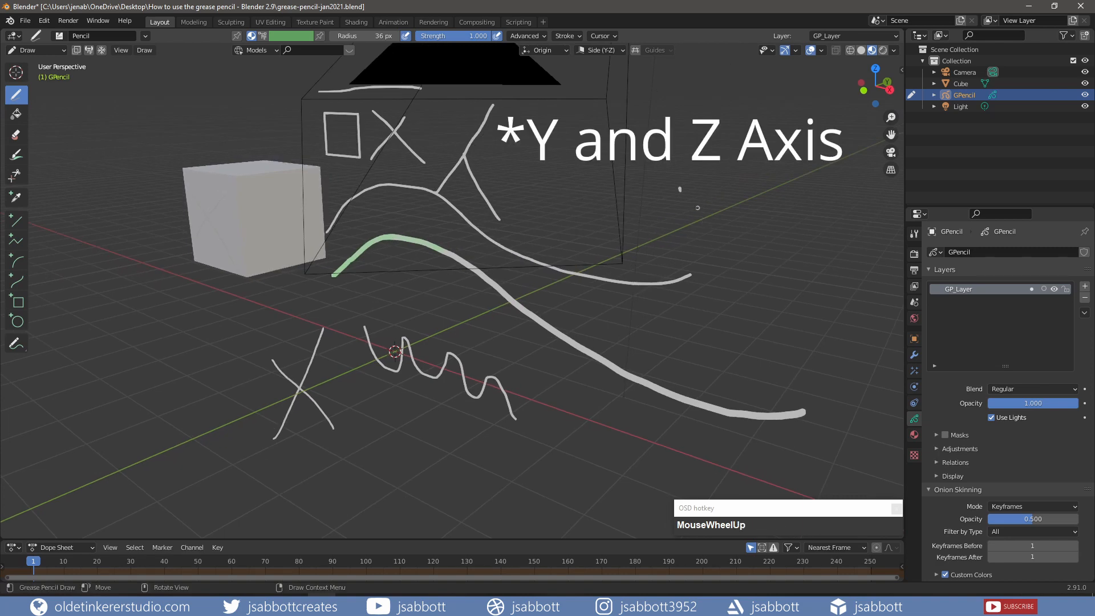
# - Draw a cross near the forked strokes with the drawing plane set to Side (Y-Z), and inspect it from another angle
pyautogui.scroll(-2, 574, 218)
pyautogui.moveTo(550, 164); pyautogui.dragTo(601, 230)
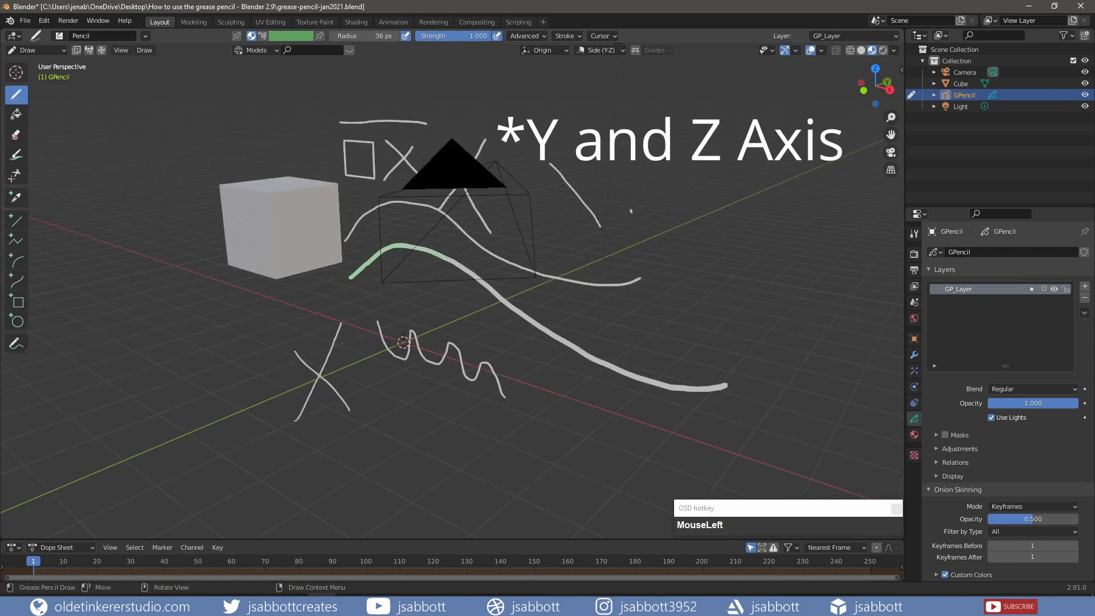
pyautogui.moveTo(576, 156); pyautogui.dragTo(559, 255)
pyautogui.moveTo(559, 254); pyautogui.dragTo(617, 251, button='middle')
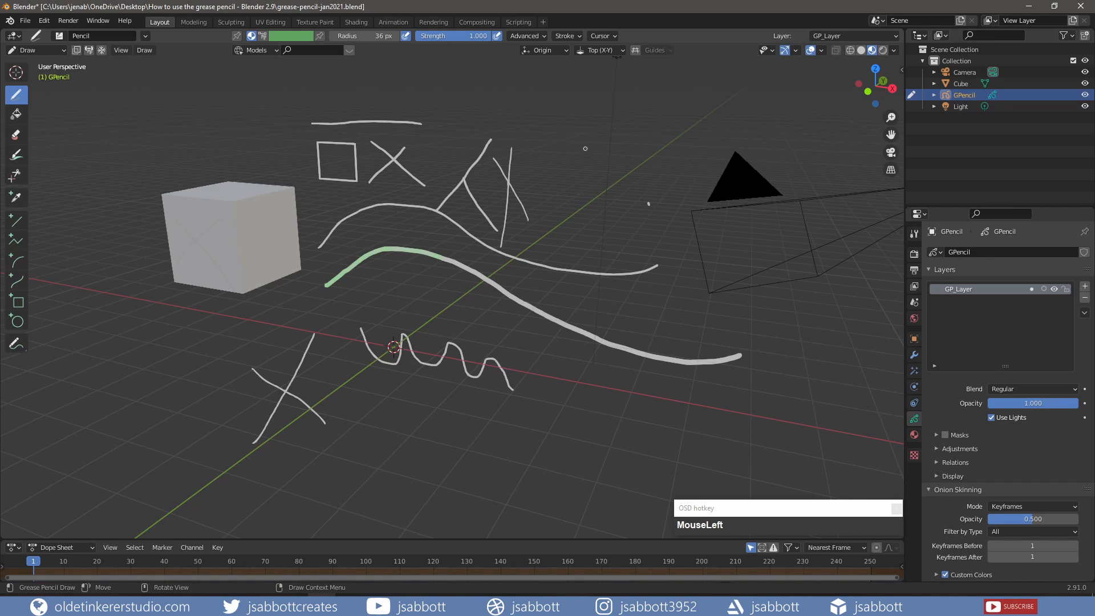
# - Viewing the scene from above, draw a cross over the Y axis with the drawing plane set to Top (X-Y), and inspect it
pyautogui.moveTo(585, 148); pyautogui.dragTo(547, 222, button='middle')
pyautogui.moveTo(477, 186); pyautogui.dragTo(592, 238)
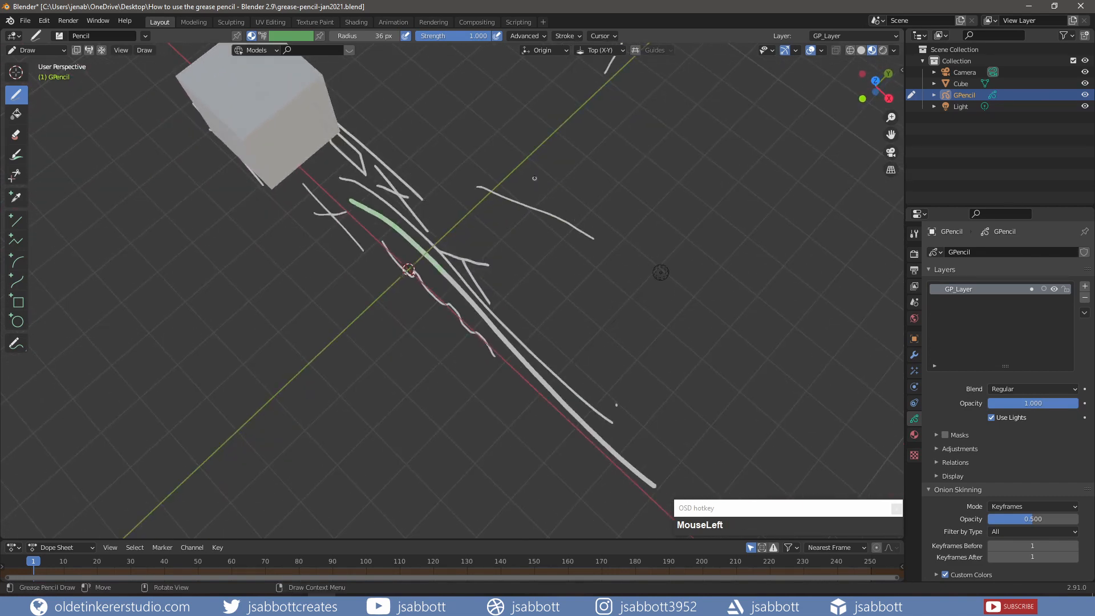
pyautogui.moveTo(534, 178); pyautogui.dragTo(504, 249)
pyautogui.moveTo(553, 268)
pyautogui.mouseDown(button='middle')
pyautogui.moveTo(538, 156)
pyautogui.moveTo(609, 216)
pyautogui.mouseUp(button='middle')
# - Draw a diagonal stroke beside the zigzag stroke with the drawing plane set to Cursor, and inspect its orientation
pyautogui.click(609, 216)
pyautogui.moveTo(605, 307)
pyautogui.mouseDown(button='middle')
pyautogui.moveTo(633, 330)
pyautogui.moveTo(656, 246)
pyautogui.moveTo(639, 247)
pyautogui.moveTo(749, 226)
pyautogui.mouseUp(button='middle')
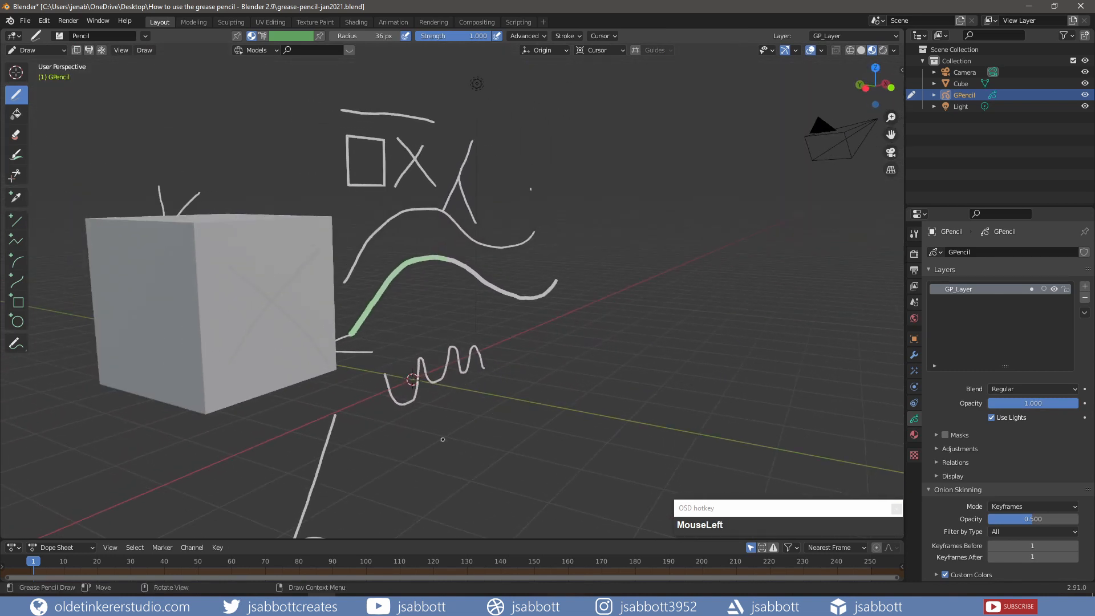
pyautogui.moveTo(442, 439)
pyautogui.mouseDown()
pyautogui.moveTo(521, 395)
pyautogui.moveTo(583, 327)
pyautogui.mouseUp()
pyautogui.moveTo(582, 327); pyautogui.dragTo(530, 351, button='middle')
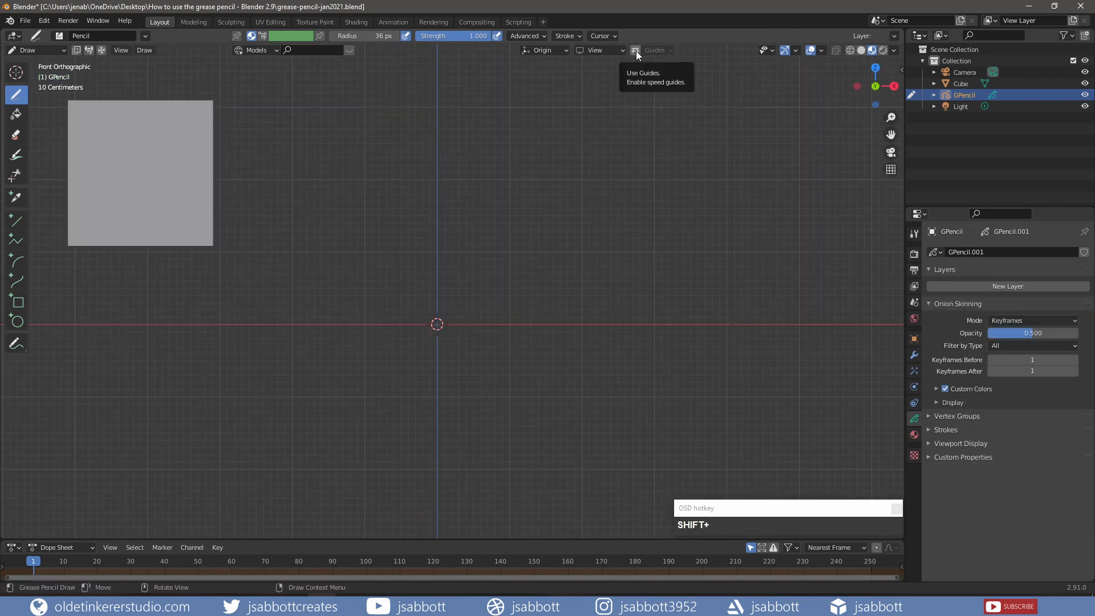
# - Enable the drawing guides, draw a small circle around the 3D cursor with the Circular guide, and add three outward strokes with the Radial guide
pyautogui.click(634, 50)
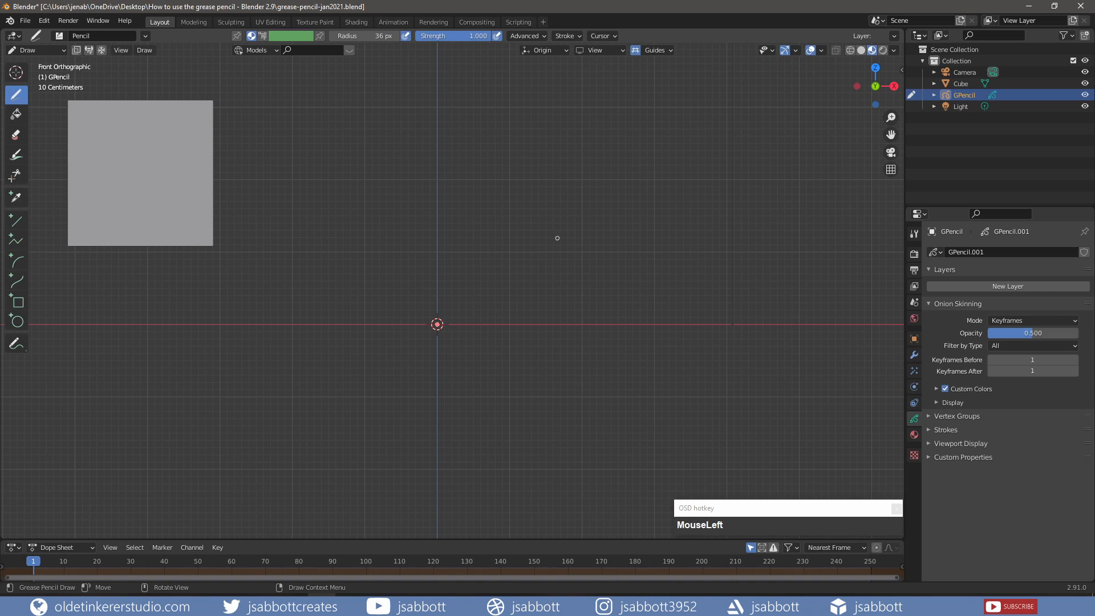
pyautogui.click(669, 51)
pyautogui.scroll(2, 493, 286)
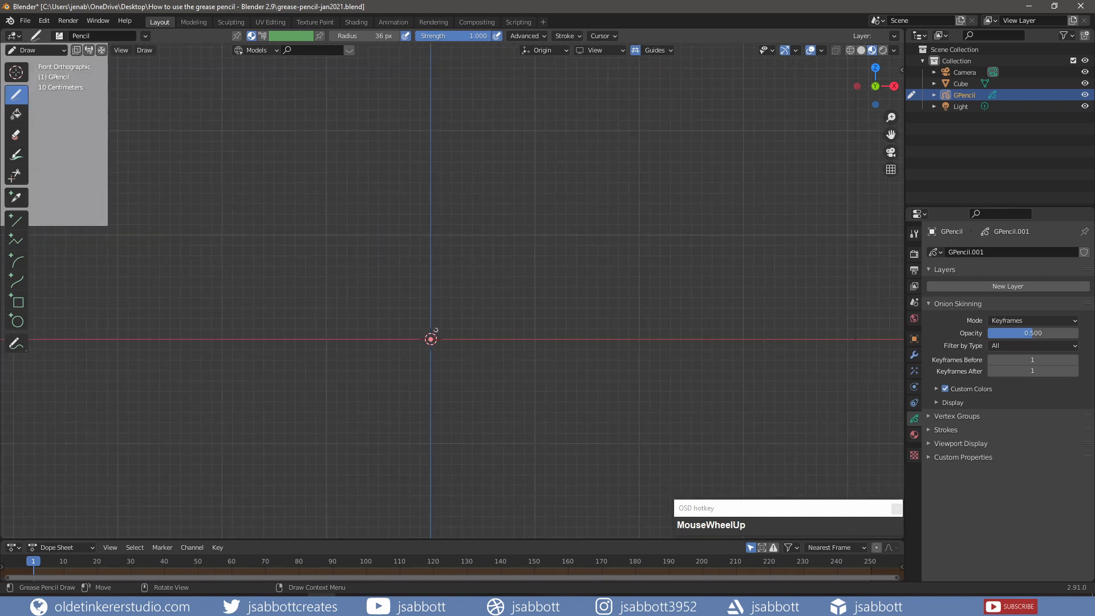
pyautogui.moveTo(427, 320)
pyautogui.mouseDown()
pyautogui.moveTo(447, 349)
pyautogui.moveTo(422, 359)
pyautogui.moveTo(409, 329)
pyautogui.moveTo(428, 316)
pyautogui.mouseUp()
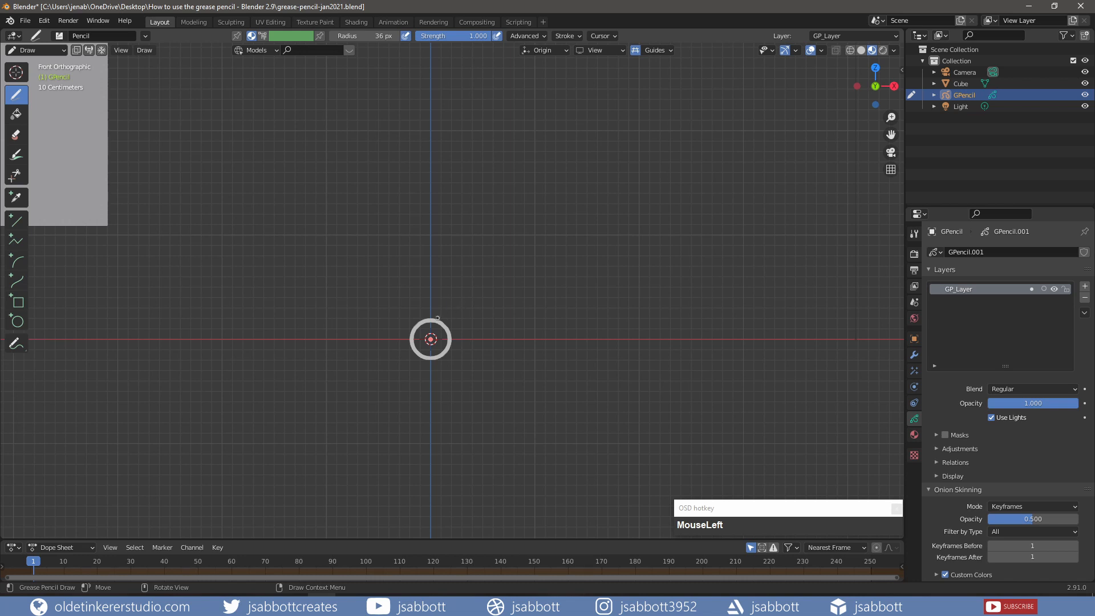
pyautogui.moveTo(433, 319)
pyautogui.mouseDown()
pyautogui.moveTo(432, 266)
pyautogui.moveTo(452, 304)
pyautogui.moveTo(470, 275)
pyautogui.mouseUp()
pyautogui.moveTo(449, 331); pyautogui.dragTo(491, 315)
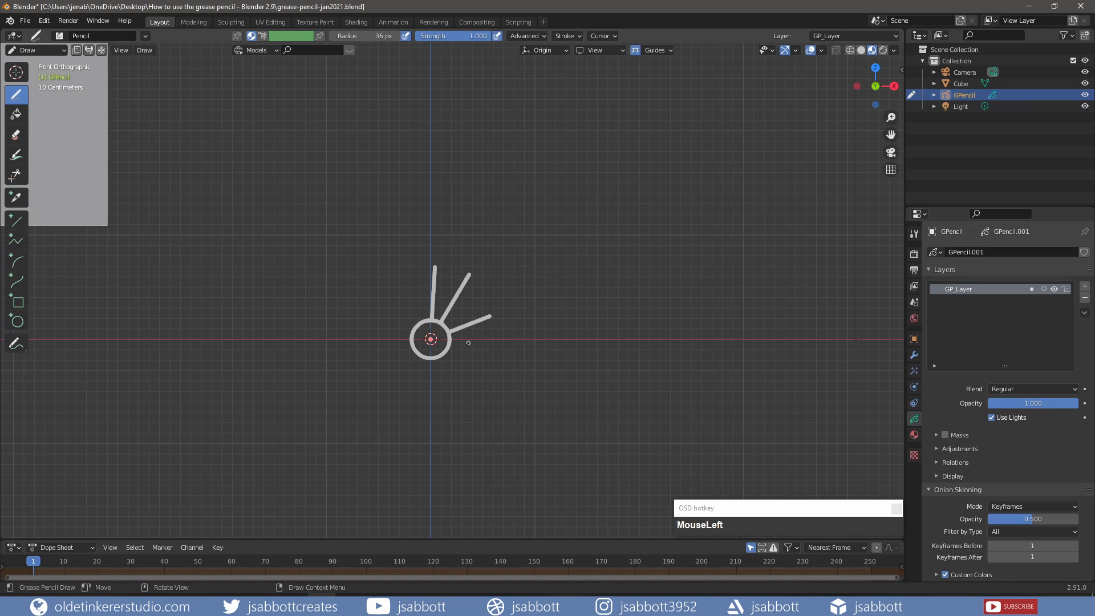
# - Draw two horizontal strokes beside the circle with the Parallel guide, and one horizontal and one vertical stroke below it with the Grid guide
pyautogui.moveTo(467, 344); pyautogui.dragTo(576, 344)
pyautogui.moveTo(466, 359); pyautogui.dragTo(565, 358)
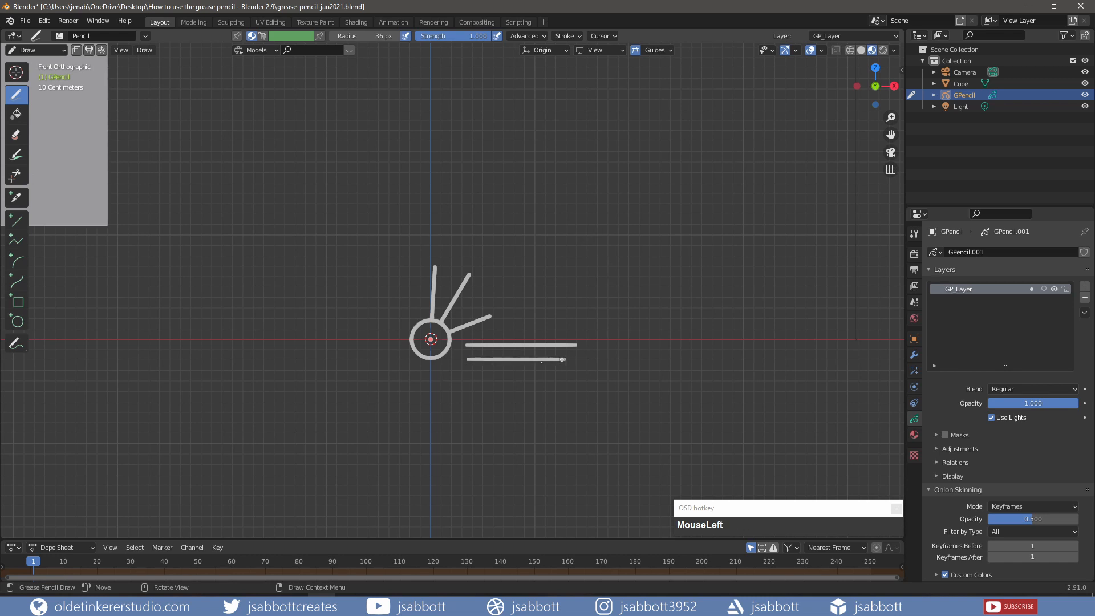
pyautogui.moveTo(355, 382); pyautogui.dragTo(478, 382)
pyautogui.moveTo(372, 395); pyautogui.dragTo(372, 484)
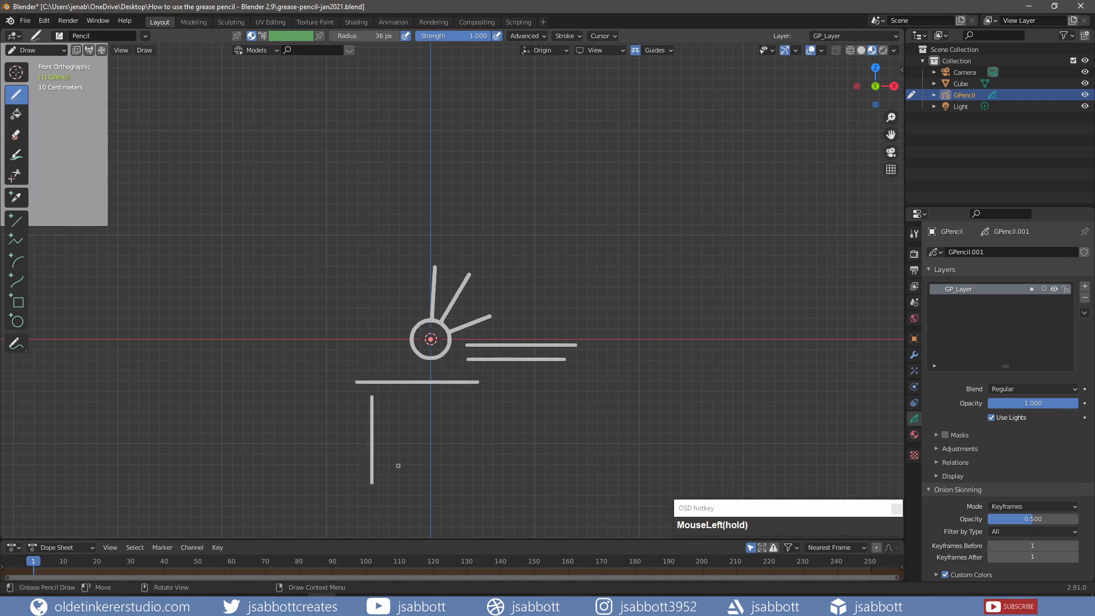
# - Set the guide to Isometric with a 30° angle and draw three straight guided strokes beside the circle
pyautogui.click(654, 50)
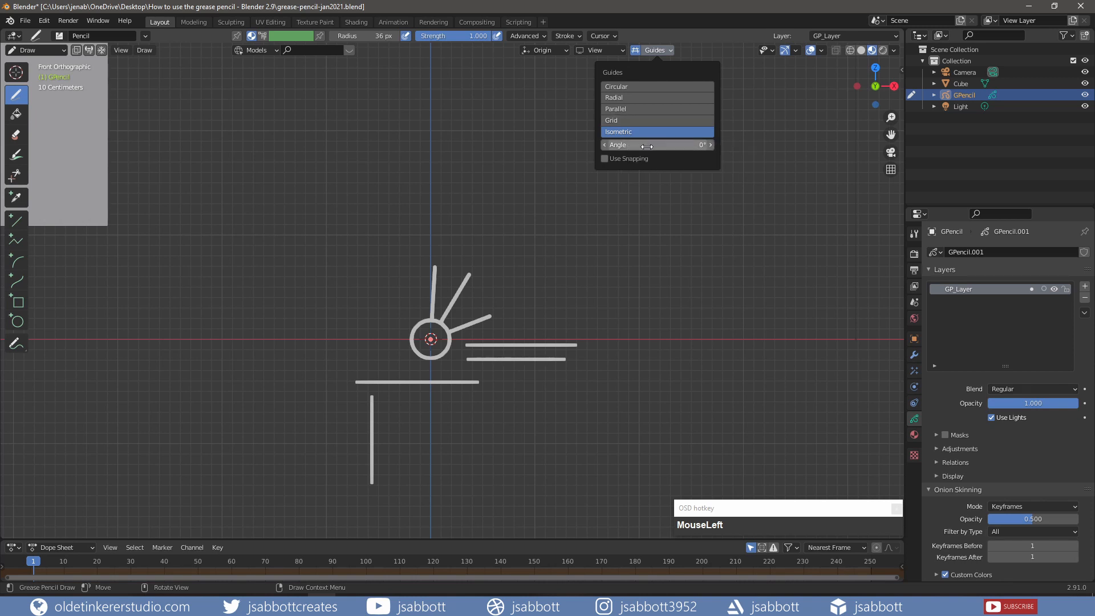
pyautogui.click(648, 144)
pyautogui.write('30')
pyautogui.press('Return')
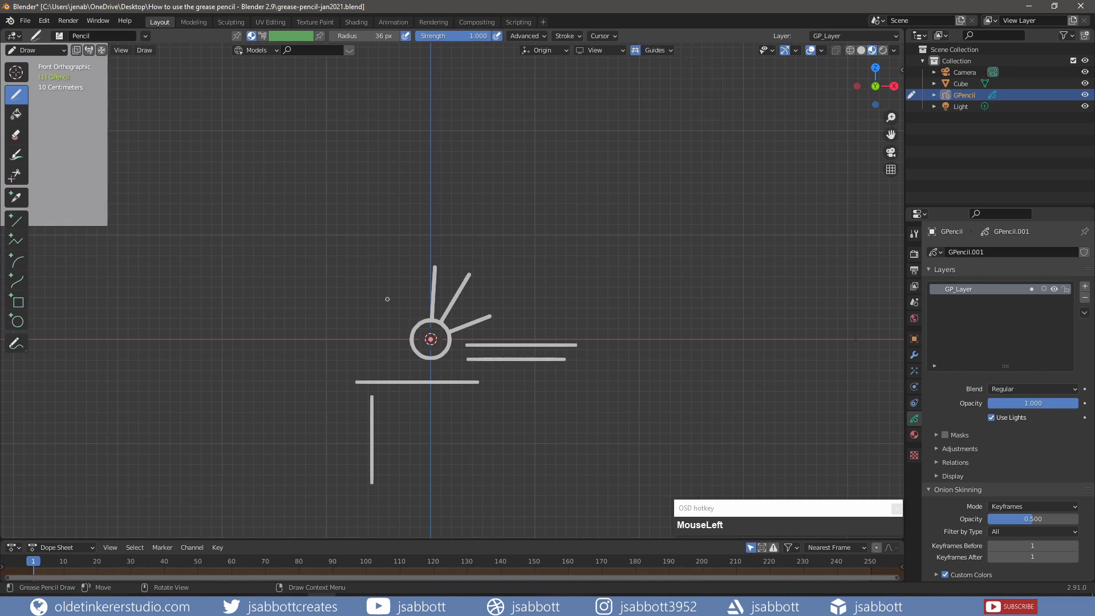
pyautogui.moveTo(387, 295); pyautogui.dragTo(387, 181)
pyautogui.moveTo(383, 294); pyautogui.dragTo(383, 181)
pyautogui.moveTo(370, 286); pyautogui.dragTo(369, 176)
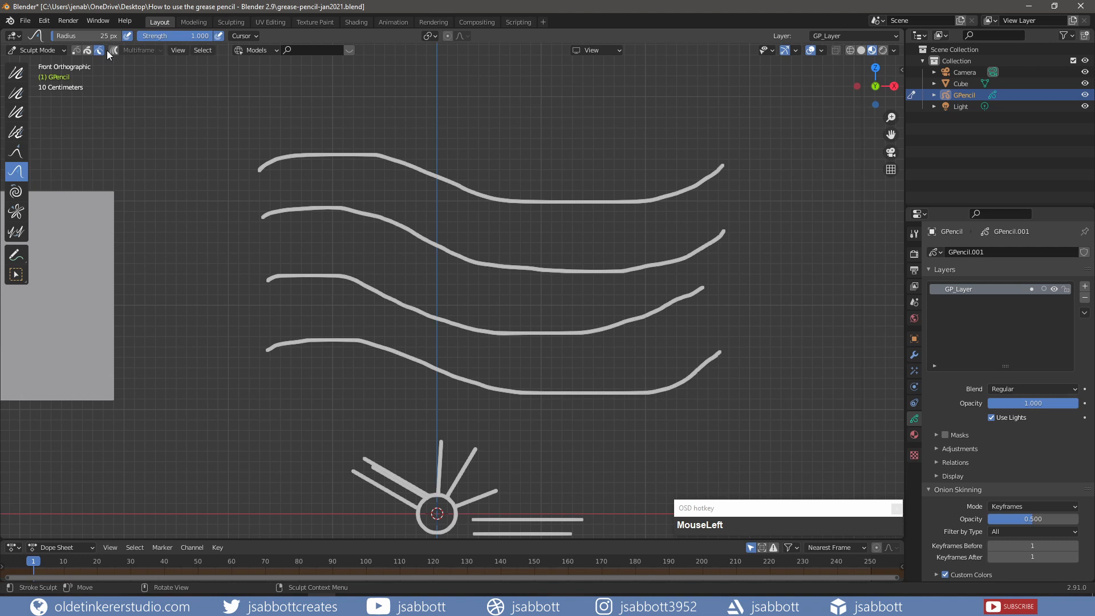
# - Switch the sculpt selection mask to points and box-select all points of the topmost wavy stroke
pyautogui.click(77, 50)
pyautogui.press('b')
pyautogui.moveTo(222, 121)
pyautogui.mouseDown()
pyautogui.moveTo(367, 147)
pyautogui.moveTo(474, 193)
pyautogui.mouseUp()
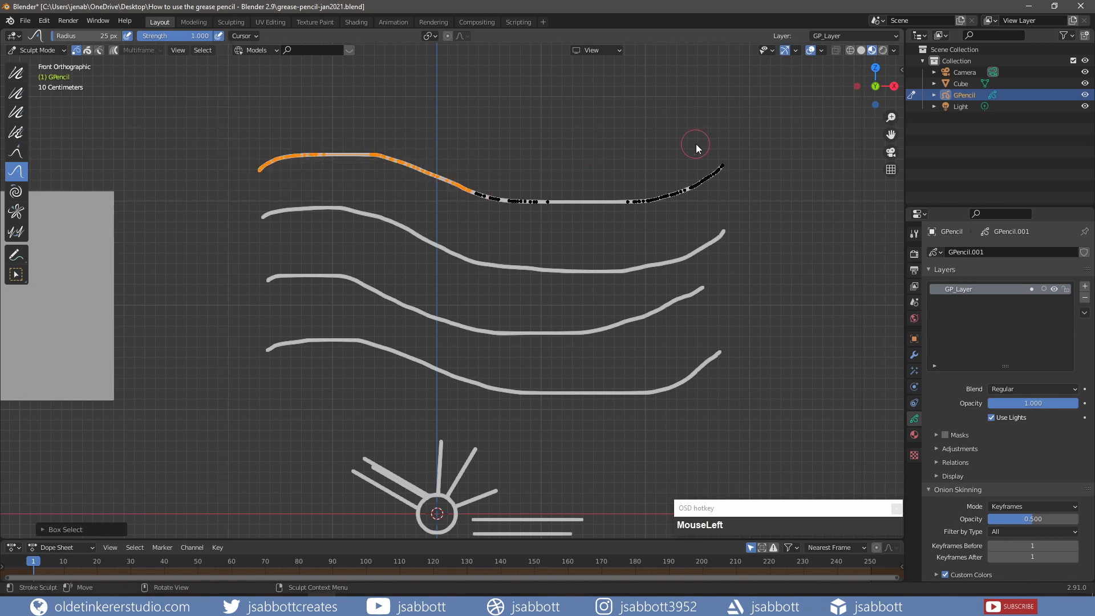
pyautogui.press('b')
pyautogui.moveTo(737, 139)
pyautogui.mouseDown()
pyautogui.moveTo(673, 183)
pyautogui.moveTo(531, 216)
pyautogui.moveTo(470, 217)
pyautogui.mouseUp()
pyautogui.scroll(1, 470, 216)
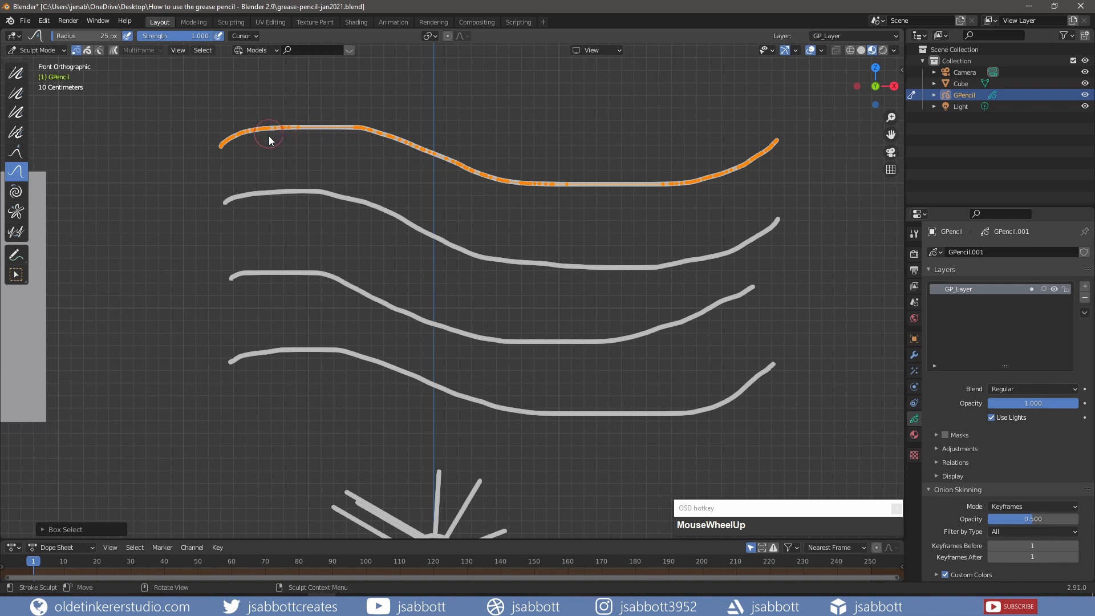
# - Push the left end of the topmost stroke upward into a raised bump, using a brush radius of 50 px
pyautogui.moveTo(282, 126)
pyautogui.mouseDown()
pyautogui.moveTo(290, 105)
pyautogui.moveTo(262, 129)
pyautogui.moveTo(231, 101)
pyautogui.moveTo(272, 121)
pyautogui.mouseUp()
pyautogui.press('f')
pyautogui.click(320, 129)
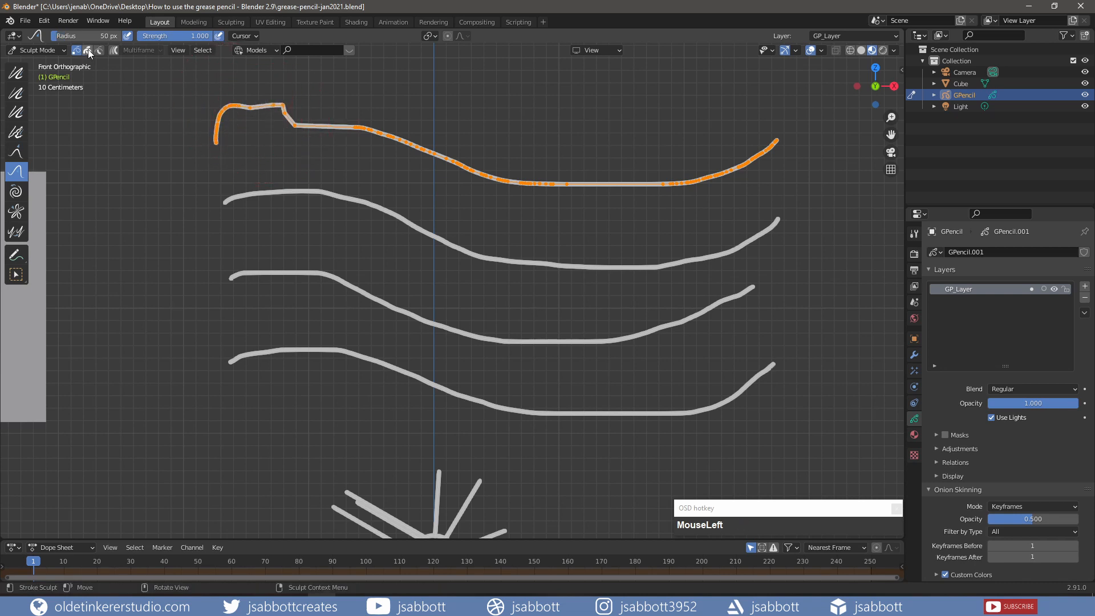
# - Switch the selection mask to whole strokes and add the second wavy stroke to the selection
pyautogui.click(88, 49)
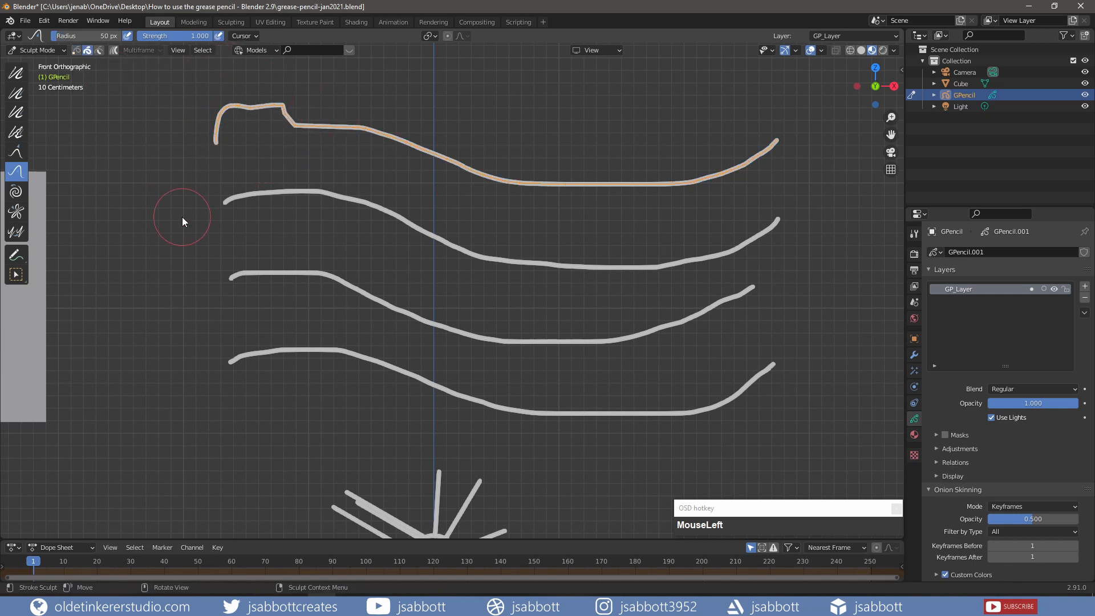
pyautogui.press('b')
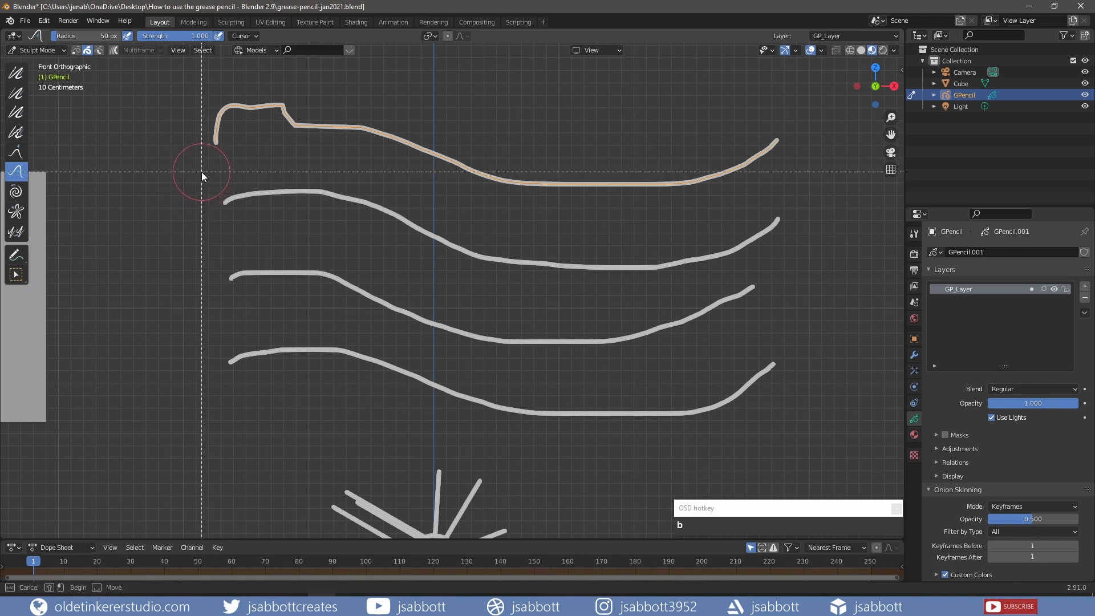
pyautogui.moveTo(201, 171); pyautogui.dragTo(430, 245)
pyautogui.scroll(2, 378, 164)
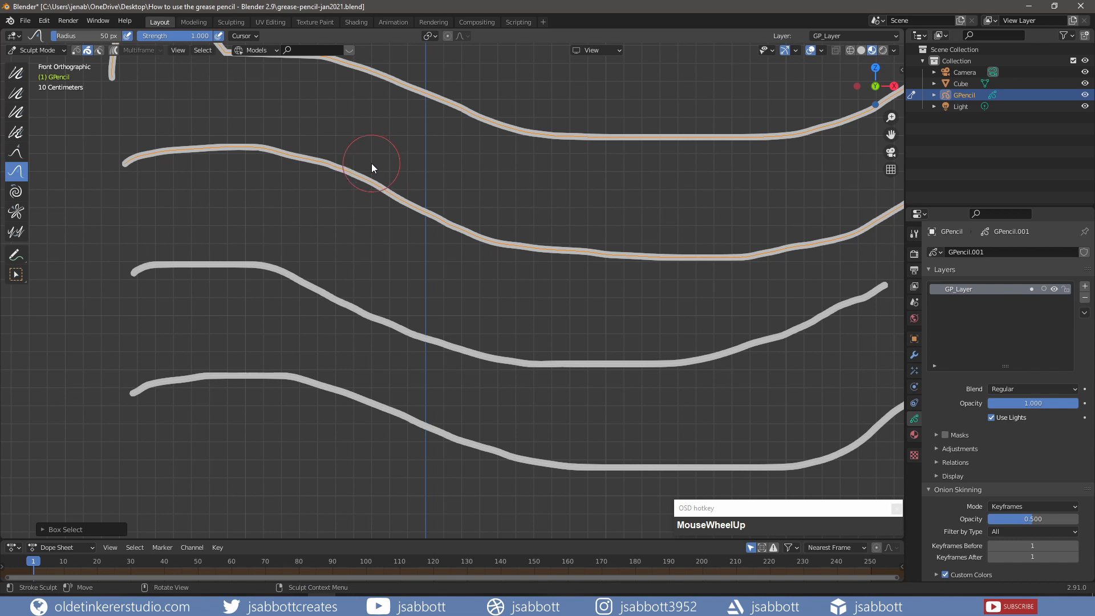
# - Set the Push brush radius to 52 px and push the left part of the second wavy stroke upward into a hump
pyautogui.moveTo(244, 149); pyautogui.dragTo(256, 128)
pyautogui.press('f')
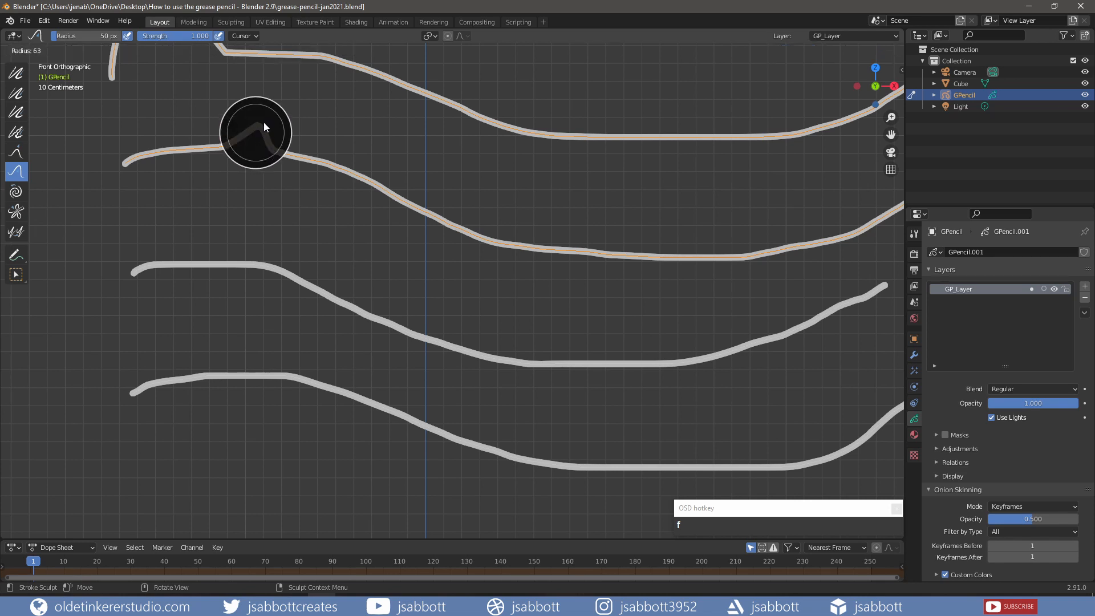
pyautogui.click(283, 104)
pyautogui.moveTo(272, 141); pyautogui.dragTo(301, 122)
pyautogui.moveTo(236, 135); pyautogui.dragTo(220, 122)
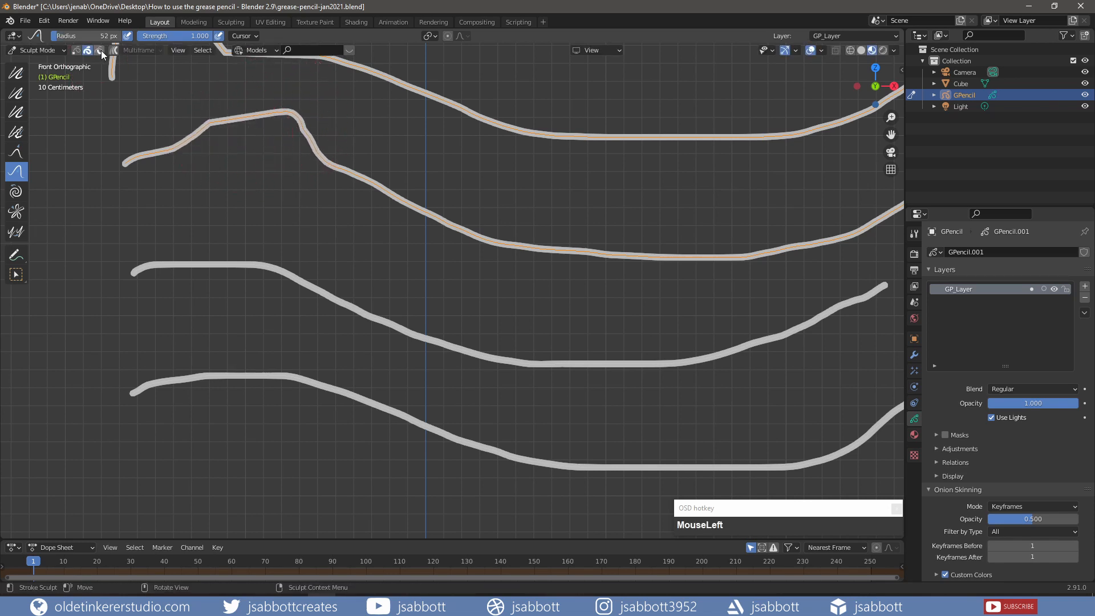
# - Switch the selection mask to points between other strokes and box-select the third wavy stroke's points section by section
pyautogui.click(101, 50)
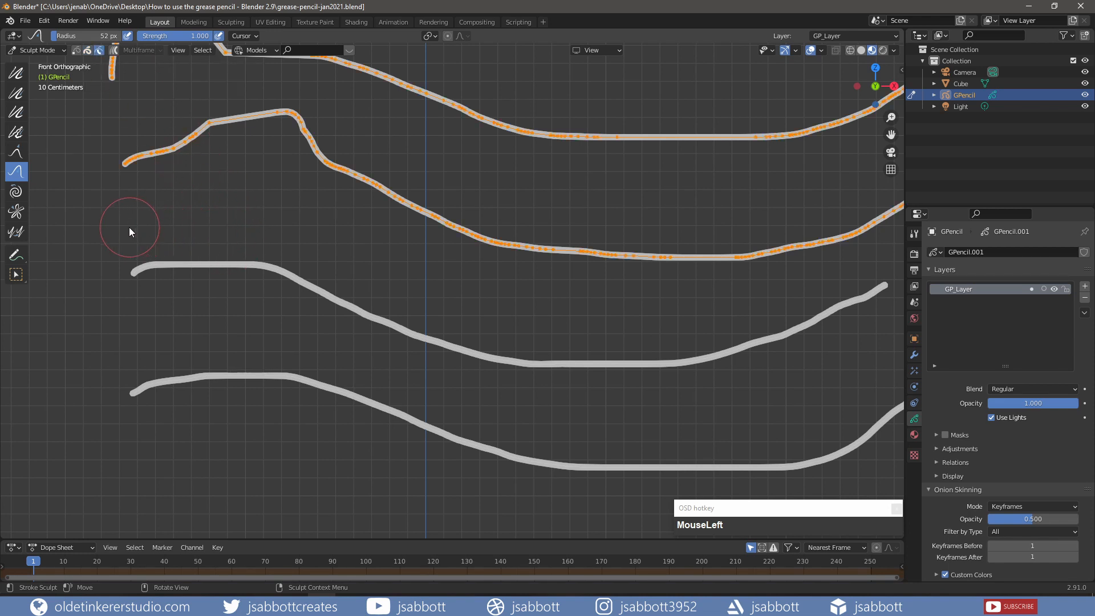
pyautogui.moveTo(108, 228)
pyautogui.mouseDown()
pyautogui.moveTo(193, 273)
pyautogui.moveTo(377, 332)
pyautogui.mouseUp()
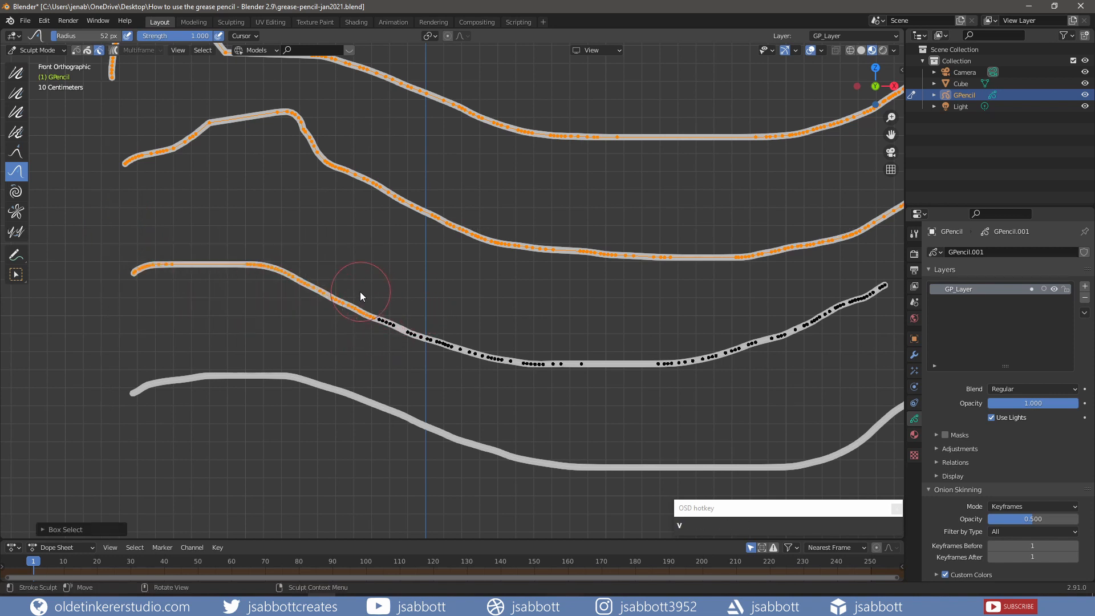
pyautogui.moveTo(360, 292)
pyautogui.mouseDown()
pyautogui.moveTo(497, 364)
pyautogui.moveTo(559, 374)
pyautogui.mouseUp()
pyautogui.hotkey('ctrl', 'z')
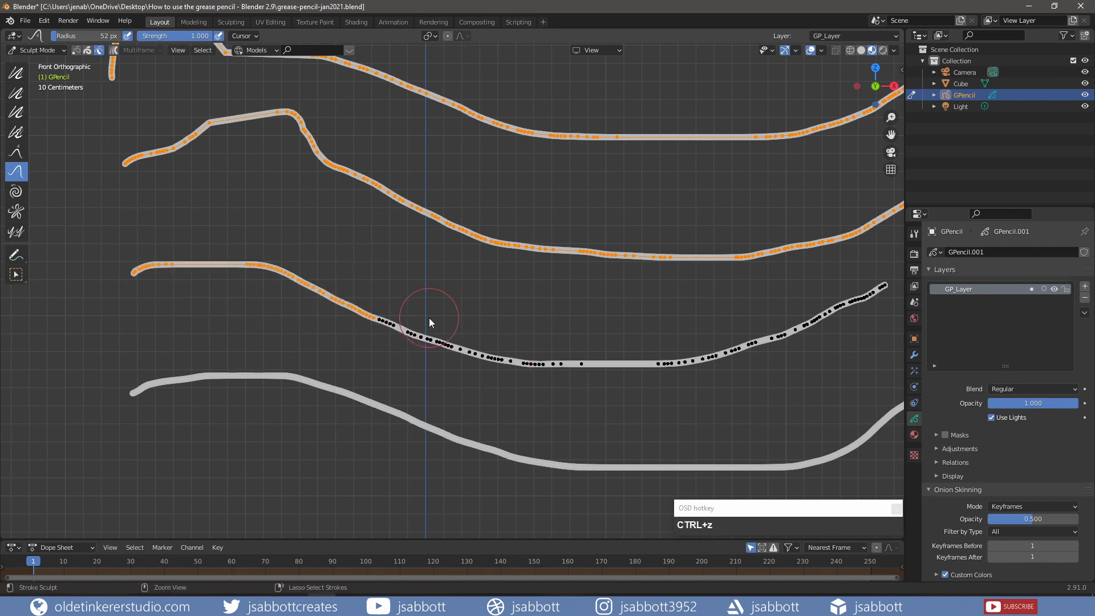
pyautogui.press('b')
pyautogui.moveTo(354, 288); pyautogui.dragTo(606, 377)
pyautogui.press('b')
pyautogui.moveTo(624, 323); pyautogui.dragTo(769, 378)
pyautogui.press('b')
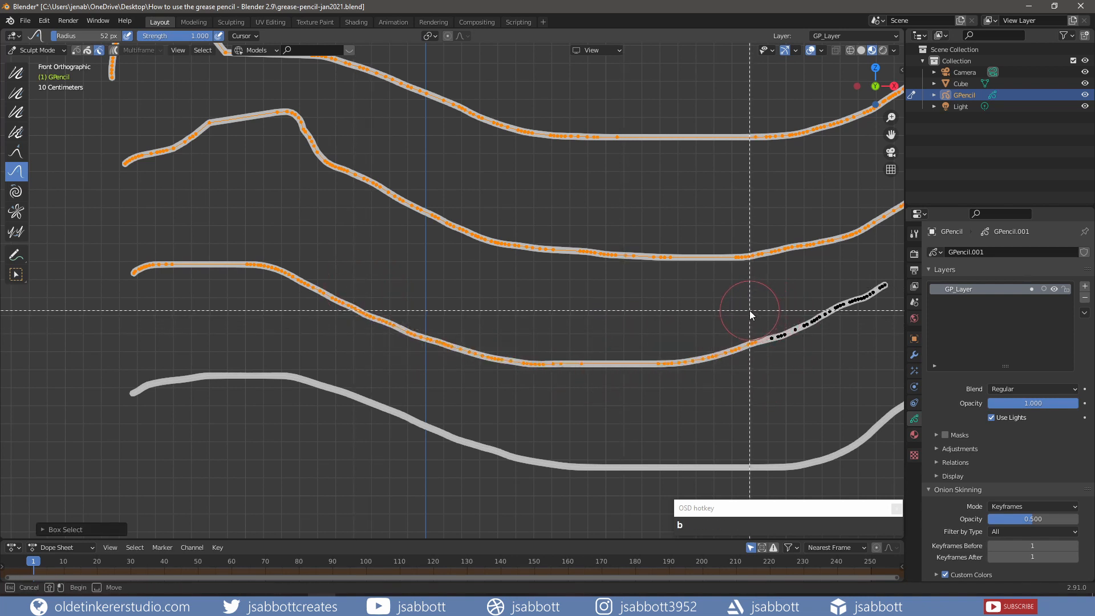
pyautogui.moveTo(748, 275); pyautogui.dragTo(894, 343)
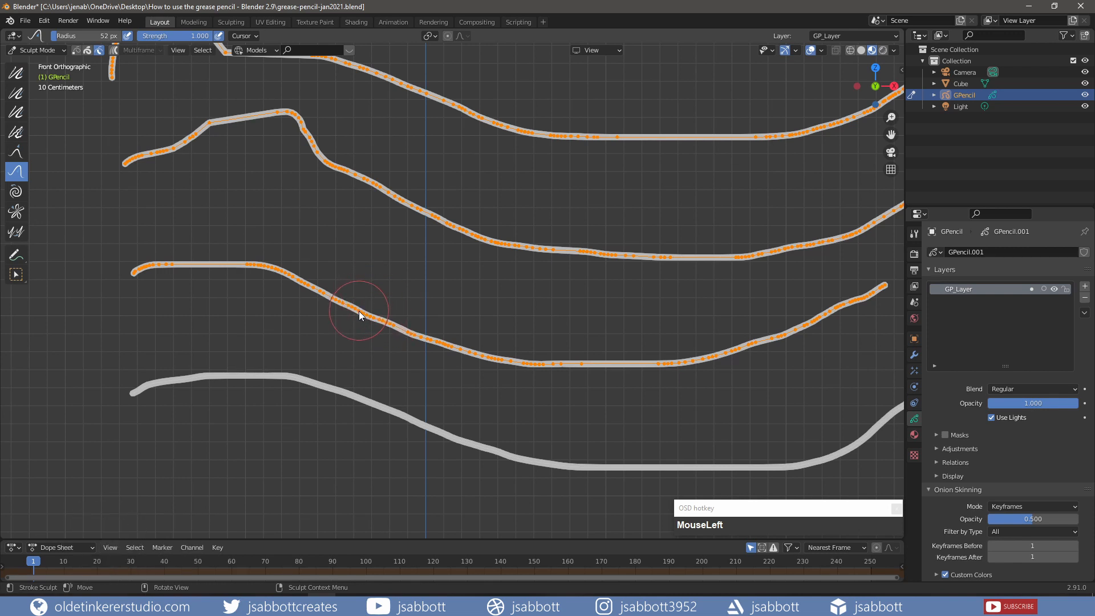
# - Push small bumps into the middle of the third wavy stroke, set the brush radius to 114 px, and raise its left part
pyautogui.moveTo(361, 313)
pyautogui.mouseDown()
pyautogui.moveTo(369, 296)
pyautogui.moveTo(408, 313)
pyautogui.mouseUp()
pyautogui.press('f')
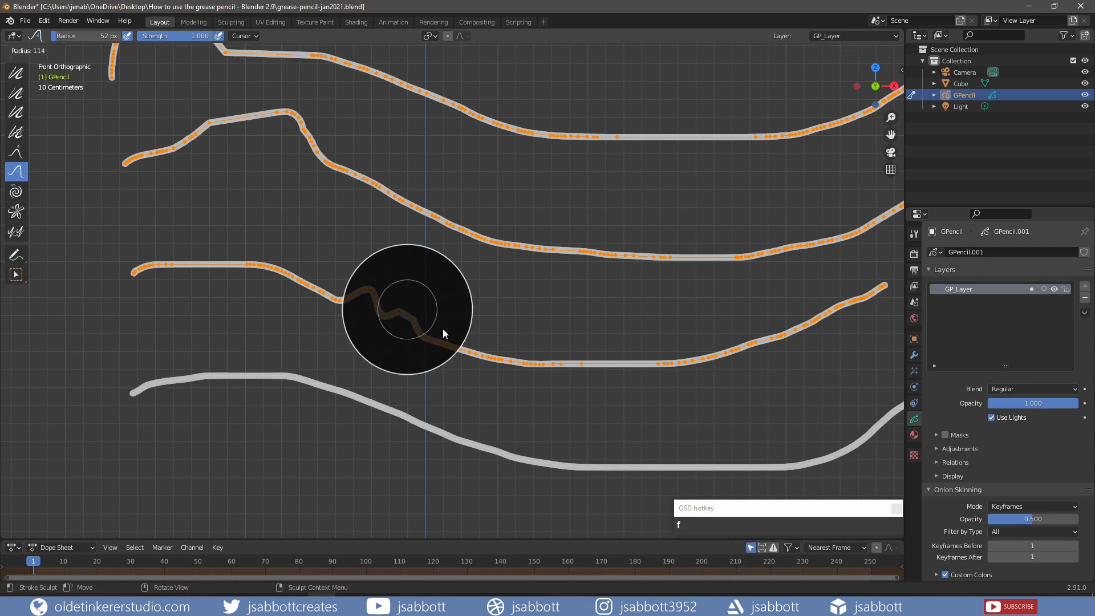
pyautogui.click(443, 329)
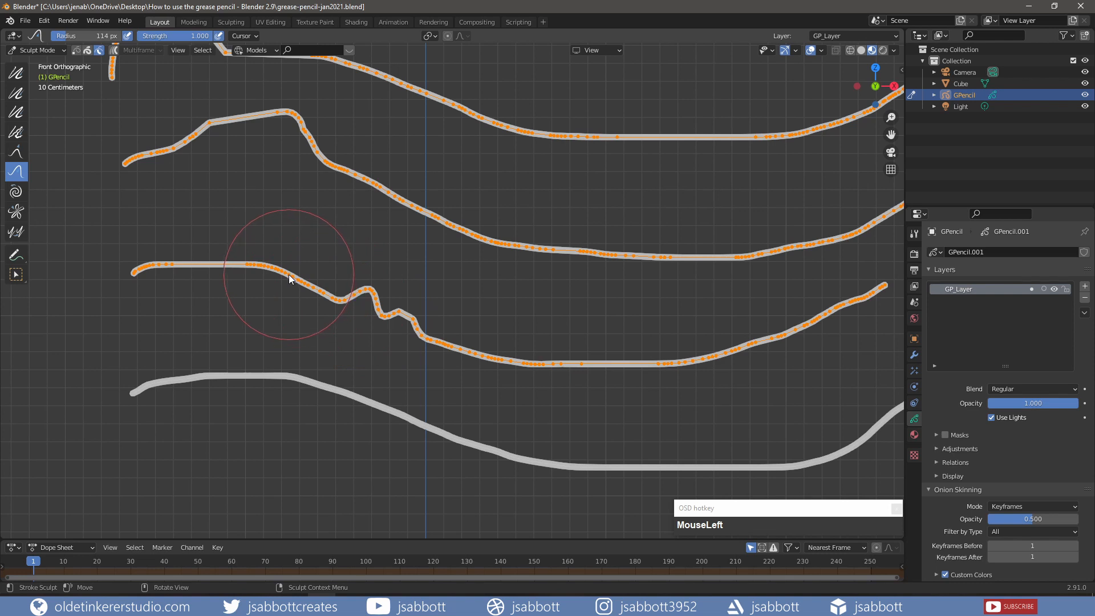
pyautogui.moveTo(289, 276)
pyautogui.mouseDown()
pyautogui.moveTo(293, 264)
pyautogui.moveTo(222, 231)
pyautogui.mouseUp()
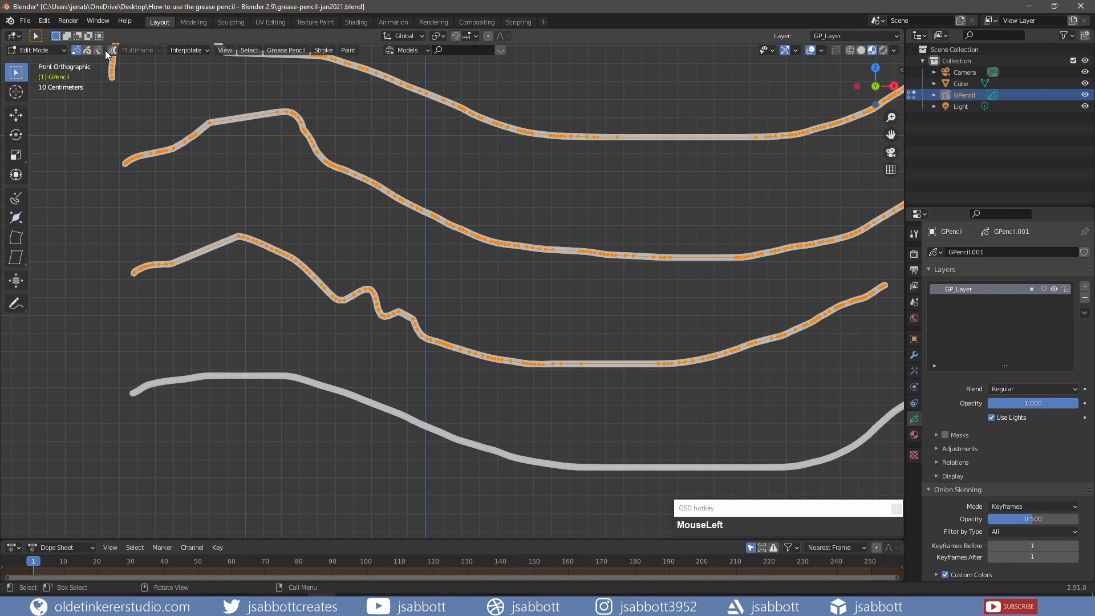
# - Clear the selection and pick points on the third wavy stroke with box, circle and linked selection, ending with its left peak
pyautogui.click(211, 210)
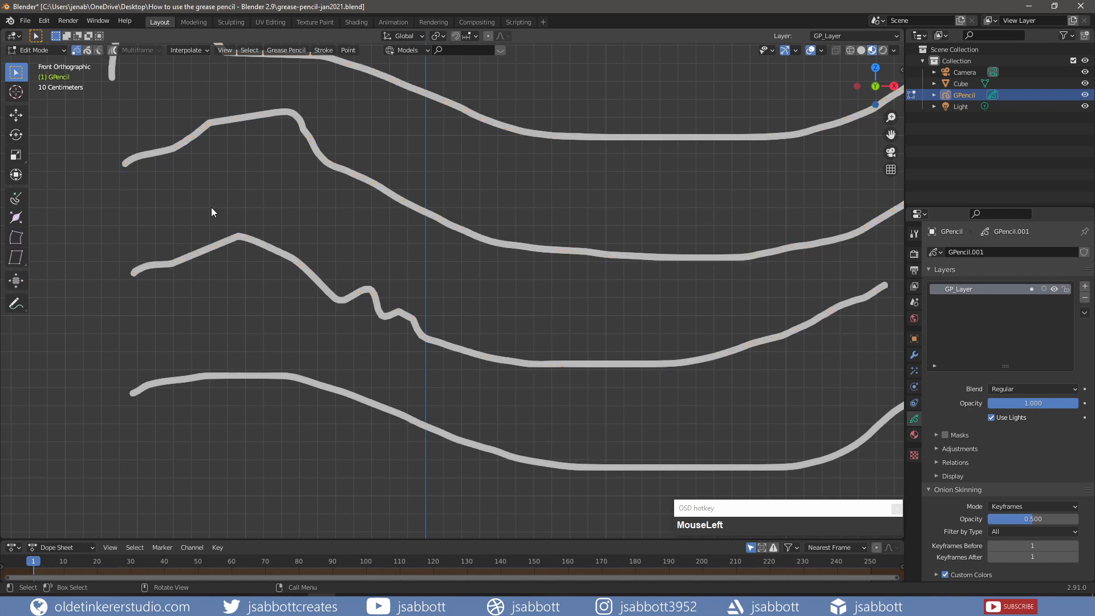
pyautogui.moveTo(203, 213); pyautogui.dragTo(284, 287)
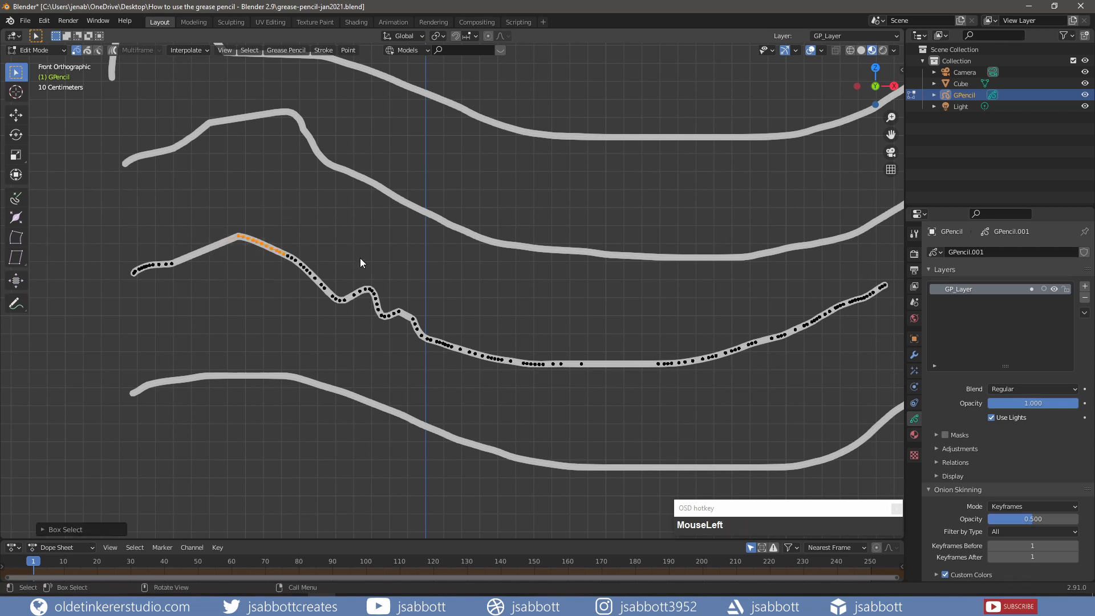
pyautogui.press('c')
pyautogui.moveTo(359, 286); pyautogui.dragTo(408, 317)
pyautogui.rightClick(409, 317)
pyautogui.press('l')
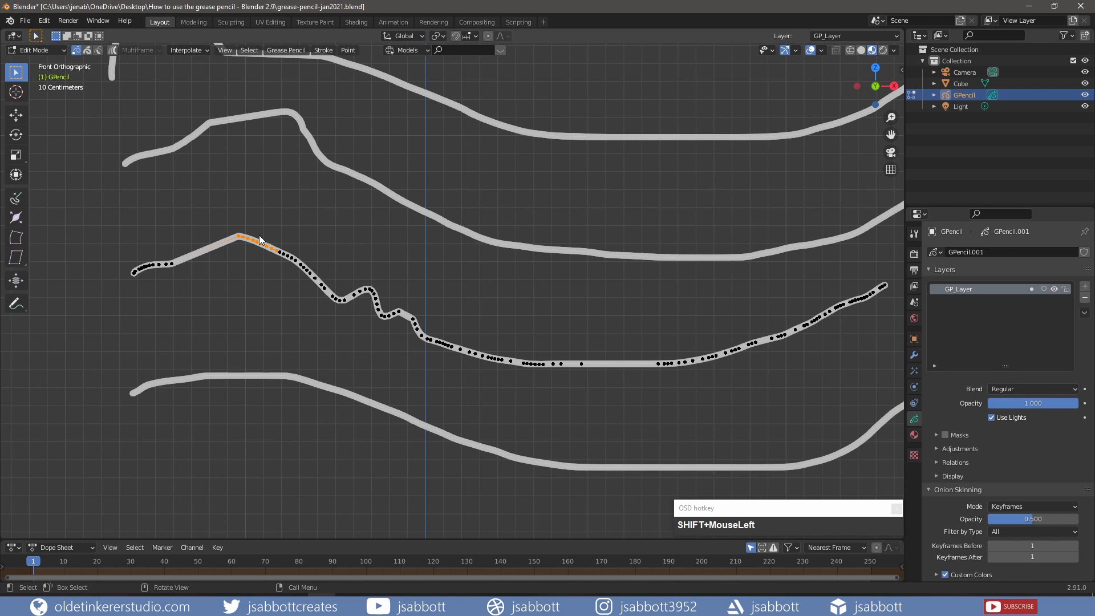
# - Rotate, move and scale up the selected peak points of the third wavy stroke into a long, sharp spike
pyautogui.press('r')
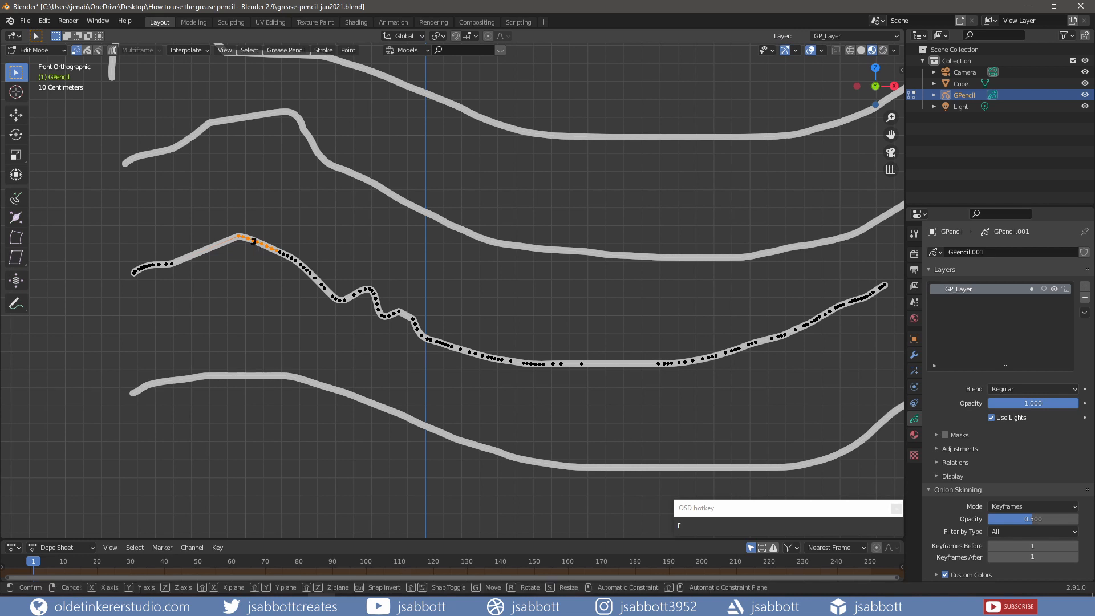
pyautogui.click(241, 268)
pyautogui.moveTo(255, 249); pyautogui.dragTo(234, 228)
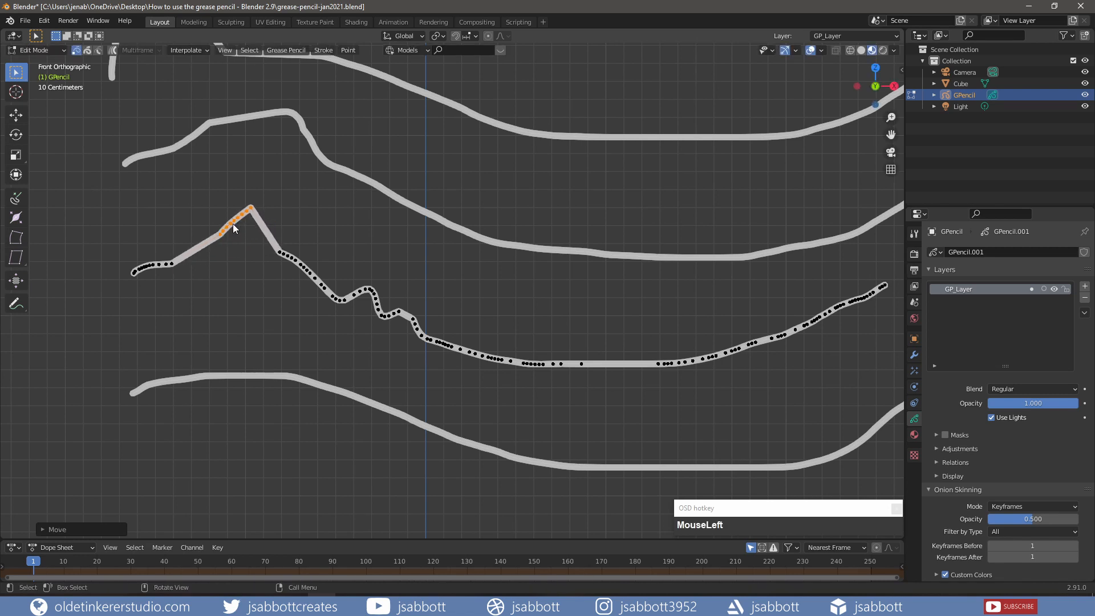
pyautogui.press('s')
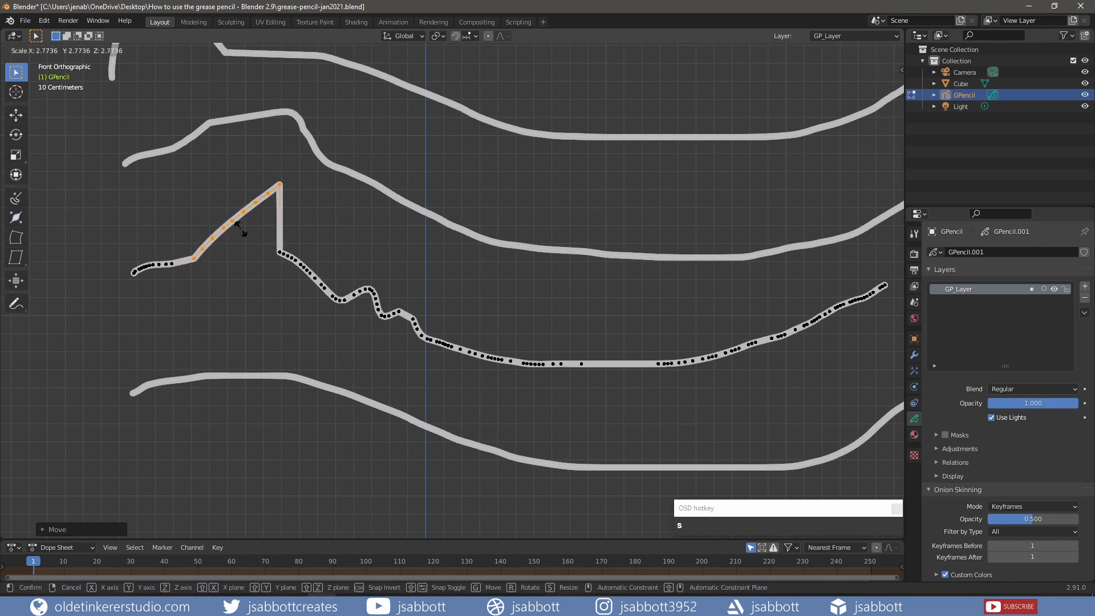
pyautogui.click(245, 234)
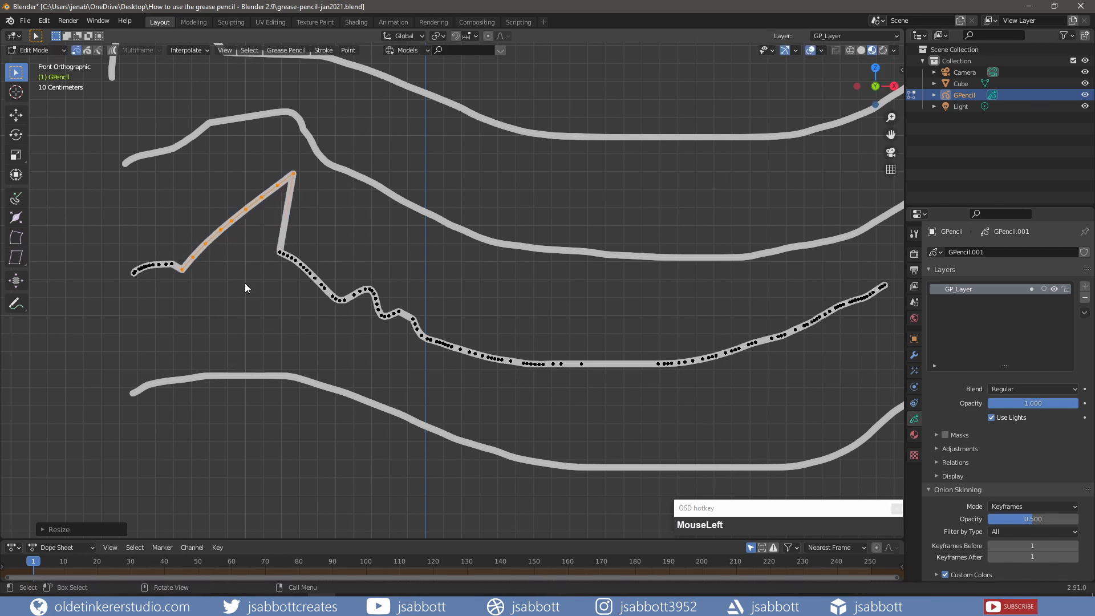
# - Switch the grease pencil object to Vertex Paint mode and turn on the selection mask for points
pyautogui.hotkey('ctrl', 'Tab')
pyautogui.click(101, 199)
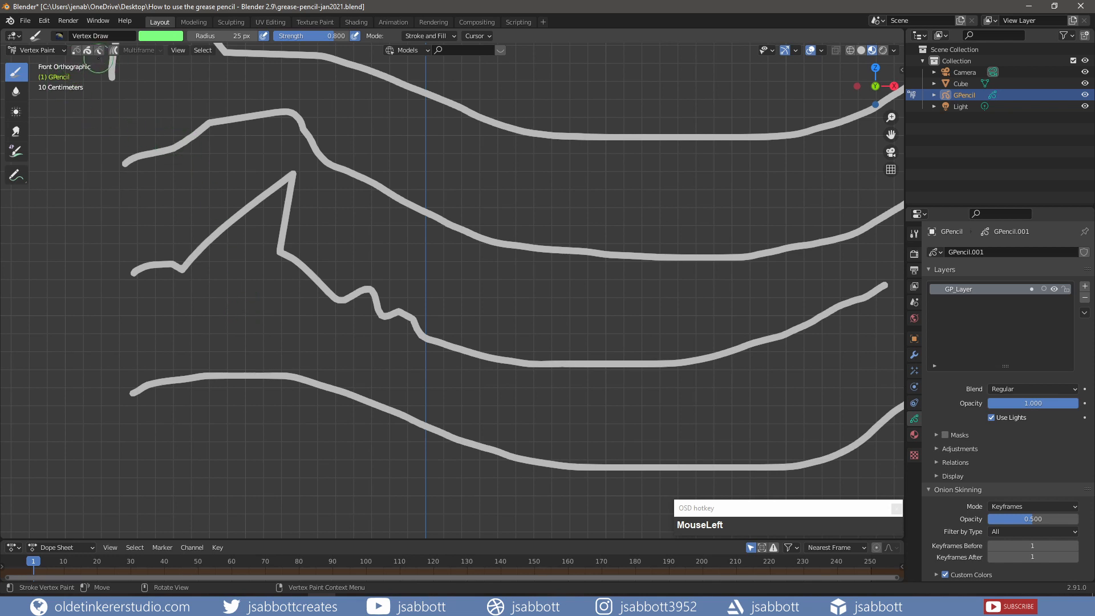
pyautogui.click(76, 50)
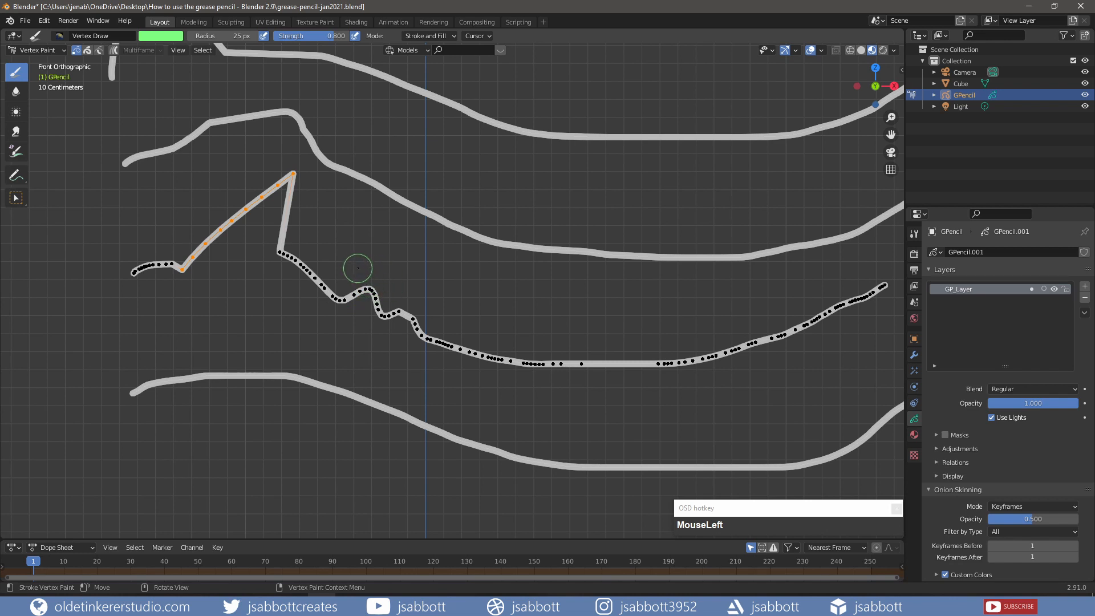
# - Deselect all points, circle-select the small bumps in the middle of the third stroke, and paint them magenta with Vertex Draw
pyautogui.hotkey('alt', 'a')
pyautogui.press('c')
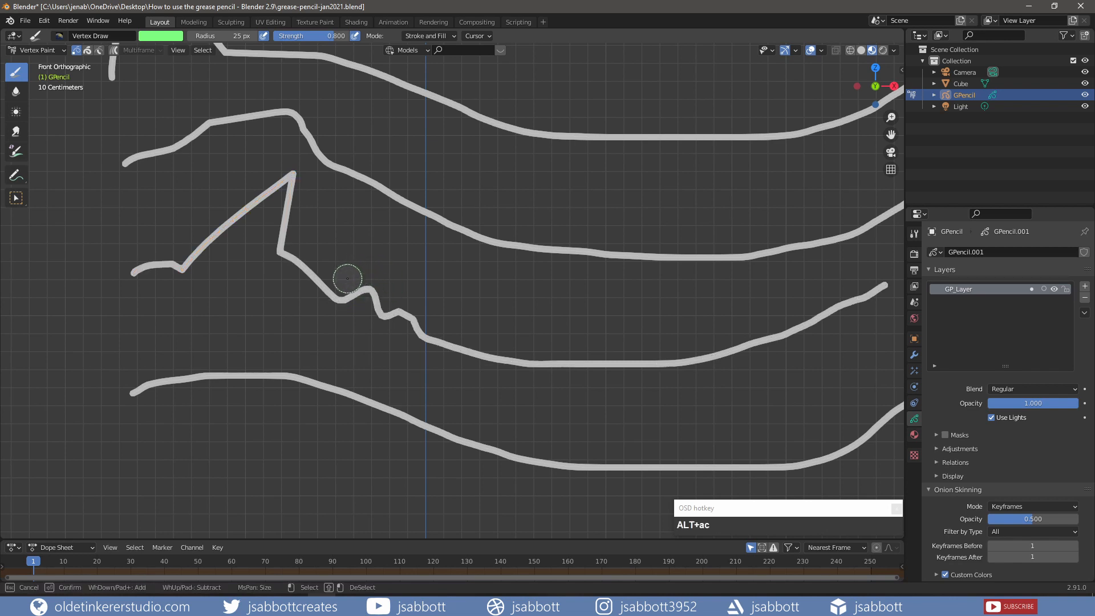
pyautogui.moveTo(333, 288)
pyautogui.mouseDown()
pyautogui.moveTo(383, 308)
pyautogui.moveTo(381, 322)
pyautogui.moveTo(400, 270)
pyautogui.mouseUp()
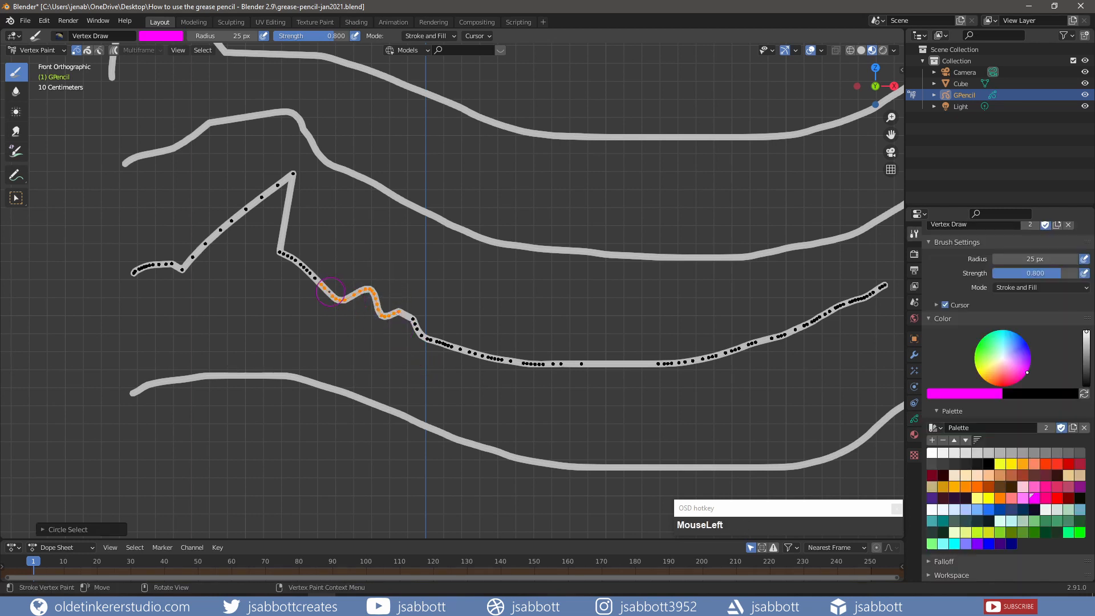
pyautogui.moveTo(324, 286)
pyautogui.mouseDown()
pyautogui.moveTo(370, 291)
pyautogui.moveTo(384, 314)
pyautogui.moveTo(408, 310)
pyautogui.mouseUp()
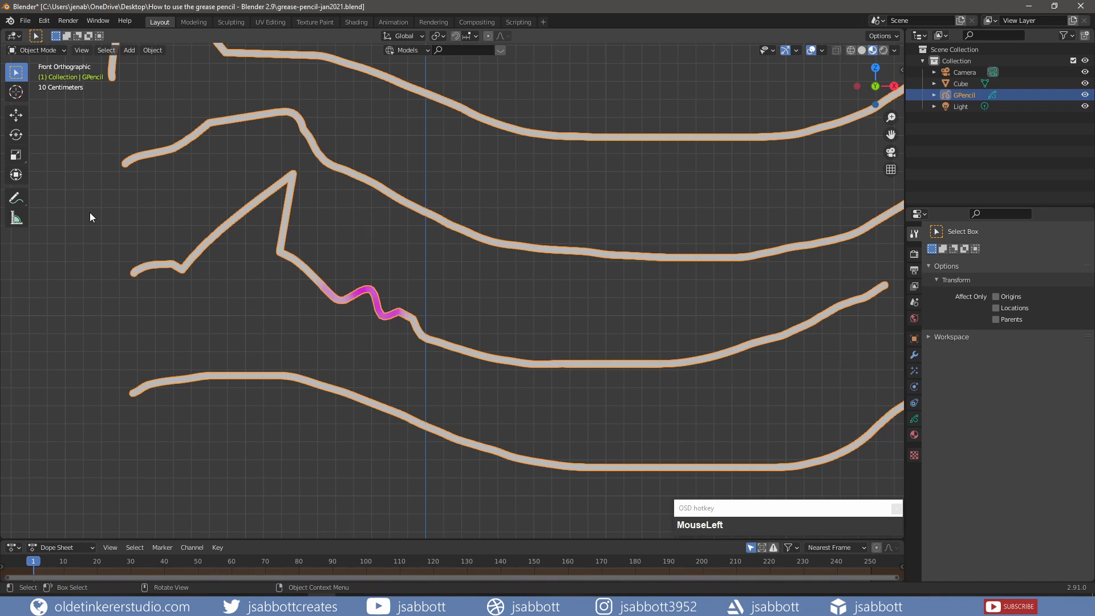
pyautogui.press('shift')
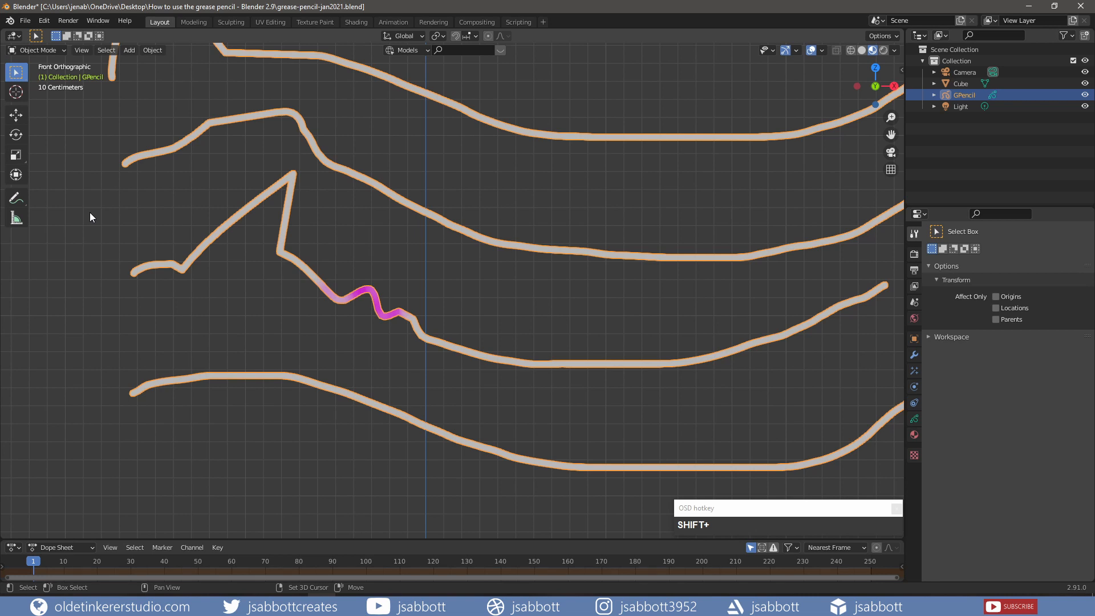
pyautogui.hotkey('shift', 'a')
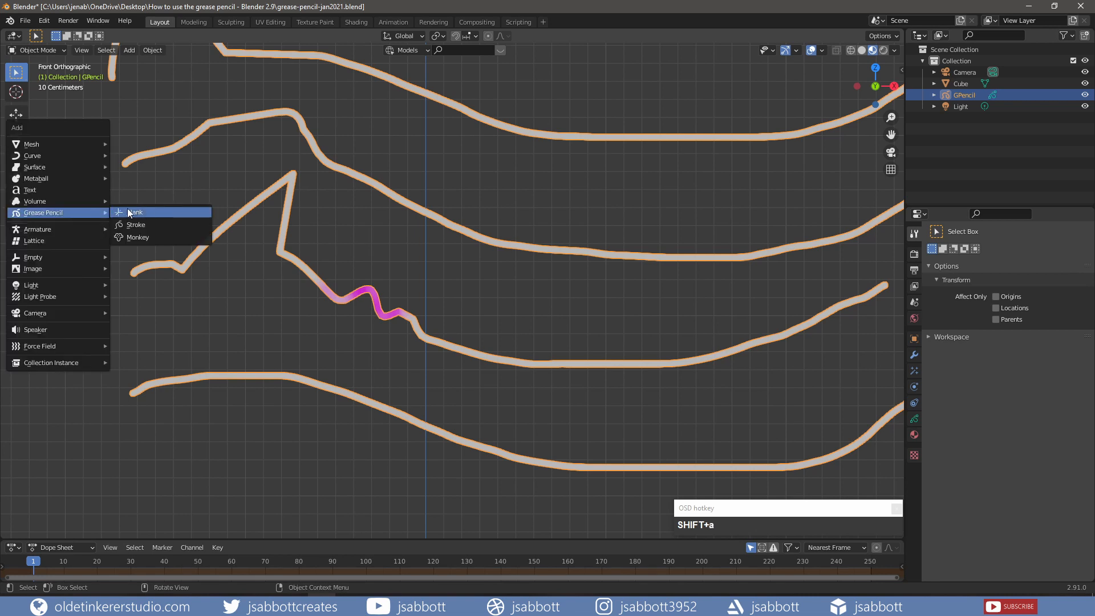
pyautogui.click(144, 235)
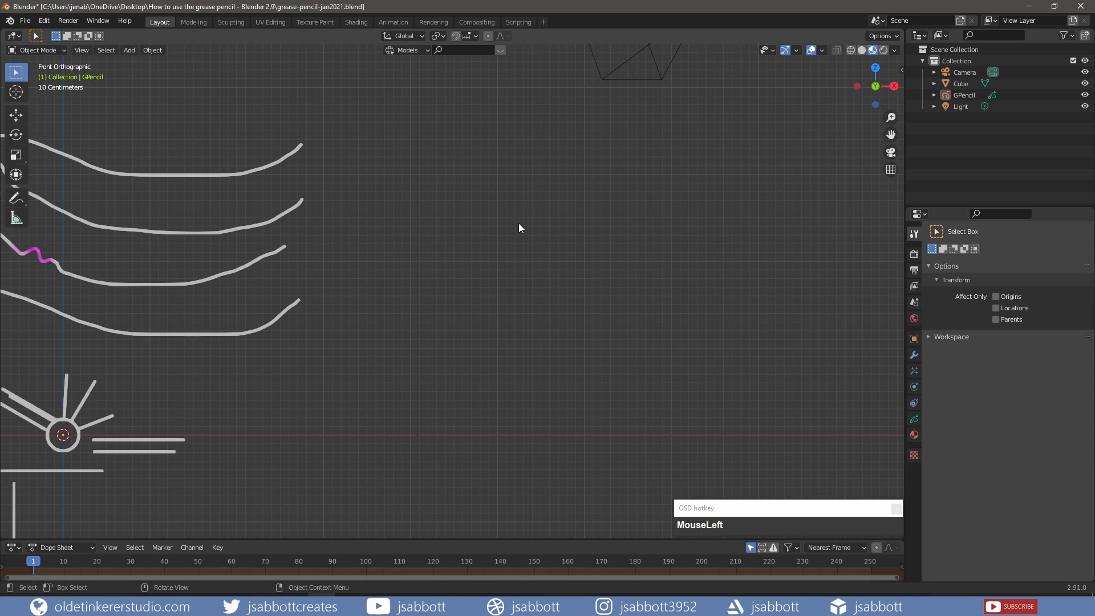
# - Add a blank grease pencil object to the scene and switch it to Draw mode
pyautogui.press('shift')
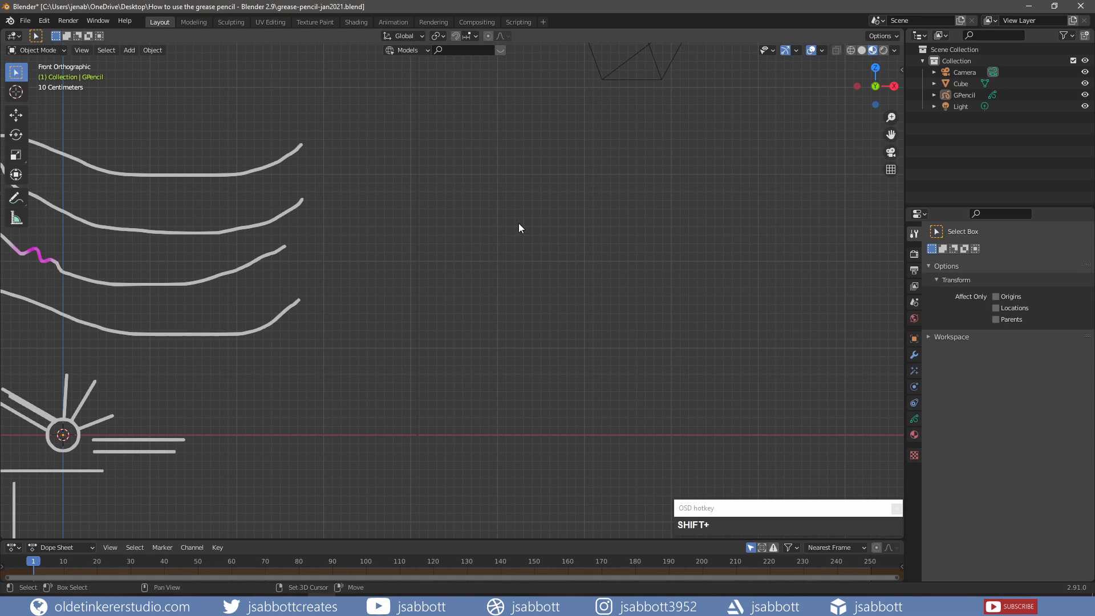
pyautogui.hotkey('shift', 'a')
pyautogui.moveTo(518, 224)
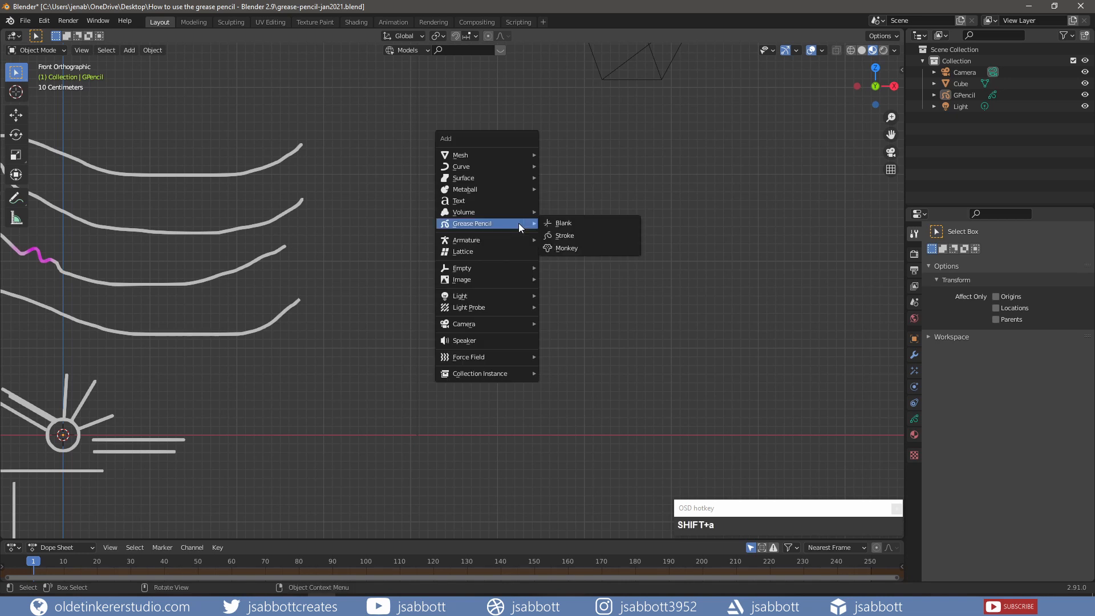
pyautogui.click(558, 224)
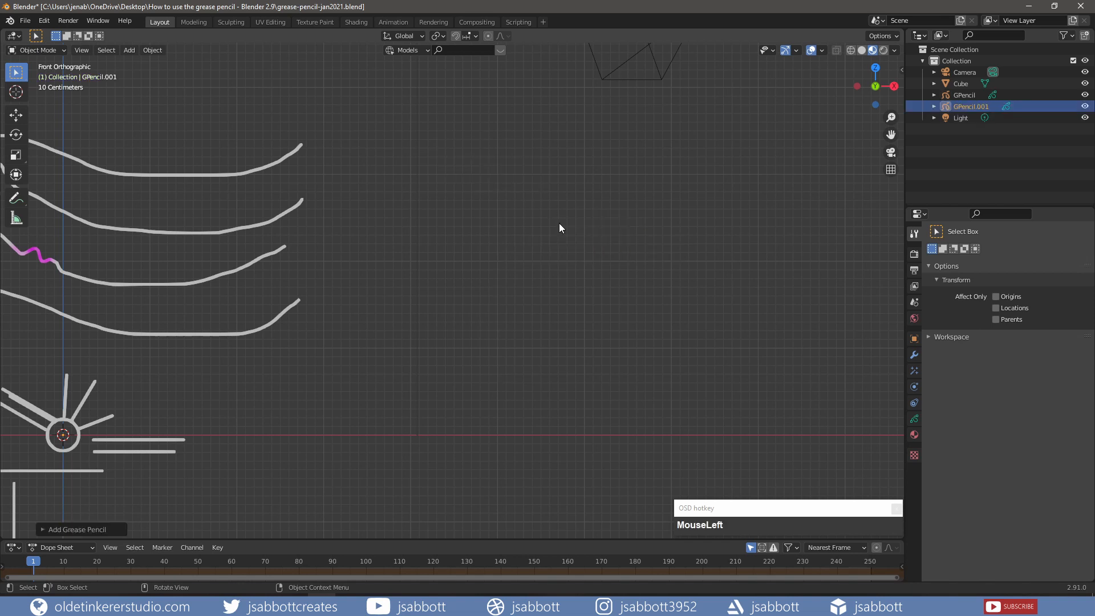
pyautogui.click(59, 51)
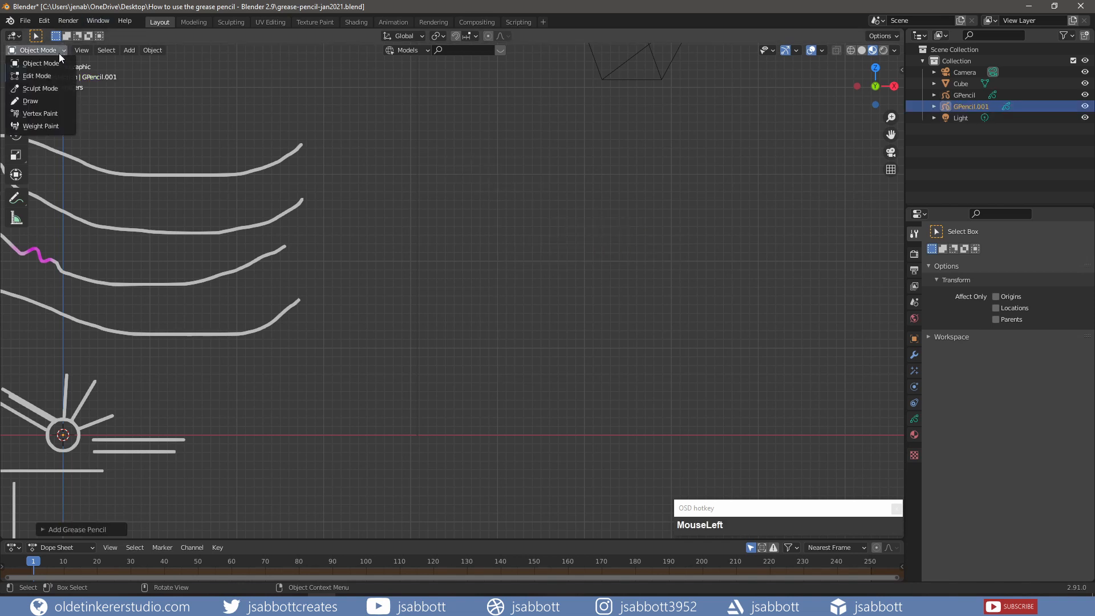
pyautogui.click(37, 100)
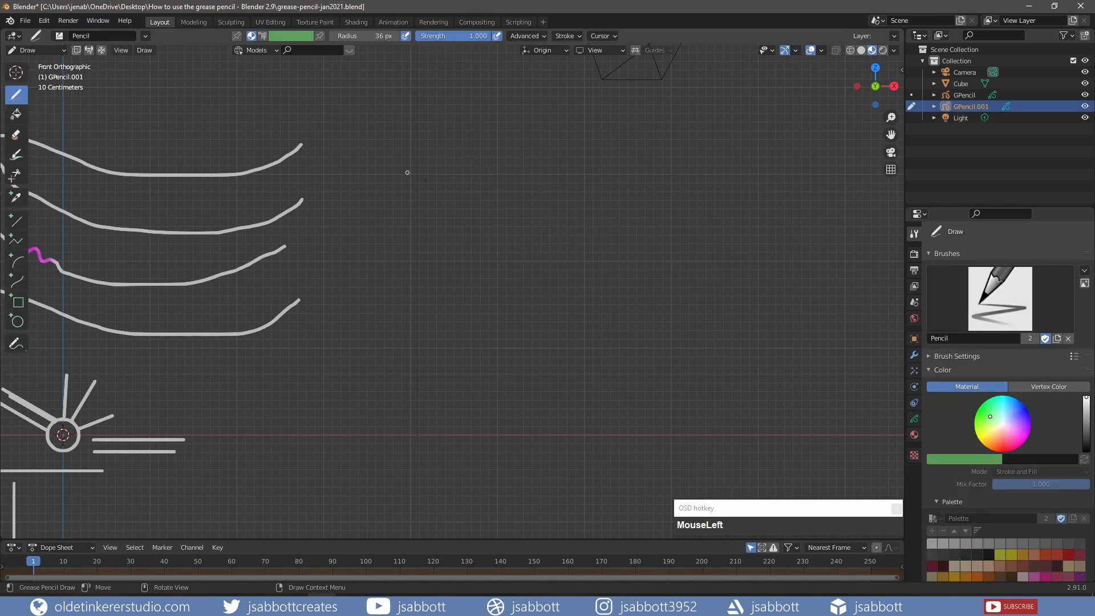
# - Draw a grid-like figure beside the wavy strokes from two roughly horizontal lines crossed by two slanted downward lines
pyautogui.keyDown('shift'); pyautogui.moveTo(343, 326); pyautogui.dragTo(593, 293, button='middle'); pyautogui.keyUp('shift')
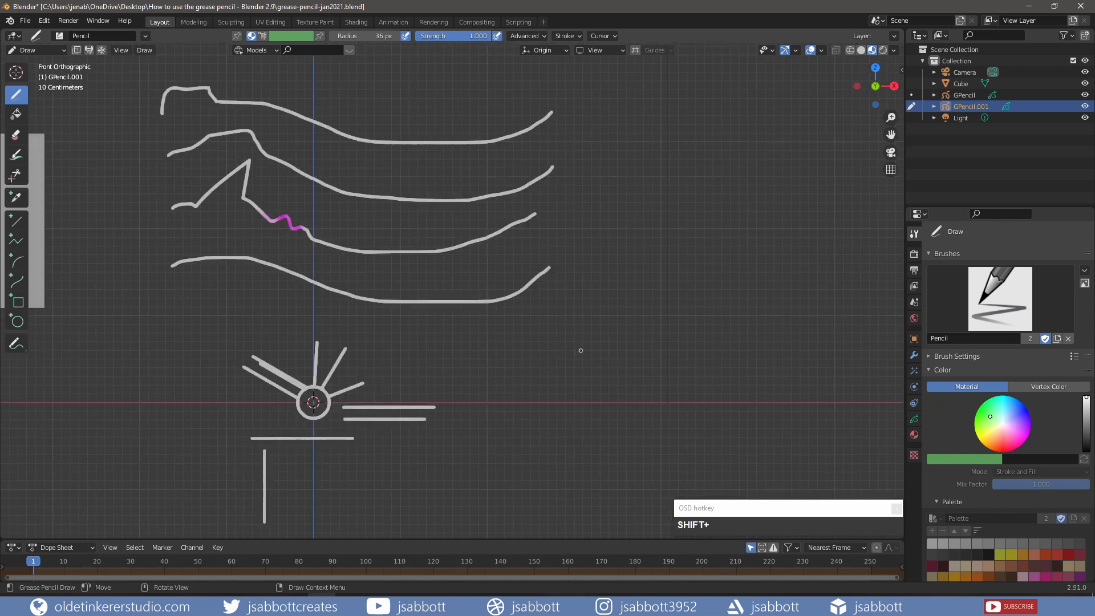
pyautogui.moveTo(541, 343); pyautogui.dragTo(747, 333)
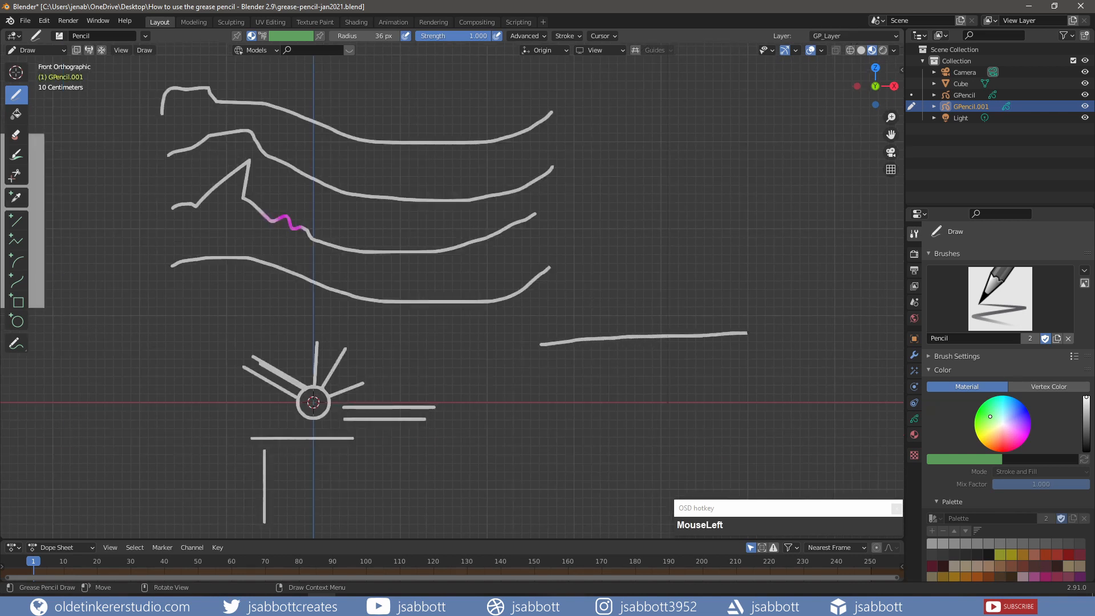
pyautogui.moveTo(607, 339); pyautogui.dragTo(629, 438)
pyautogui.keyDown('shift'); pyautogui.moveTo(773, 347); pyautogui.dragTo(438, 300, button='middle'); pyautogui.keyUp('shift')
pyautogui.moveTo(384, 287); pyautogui.dragTo(425, 375)
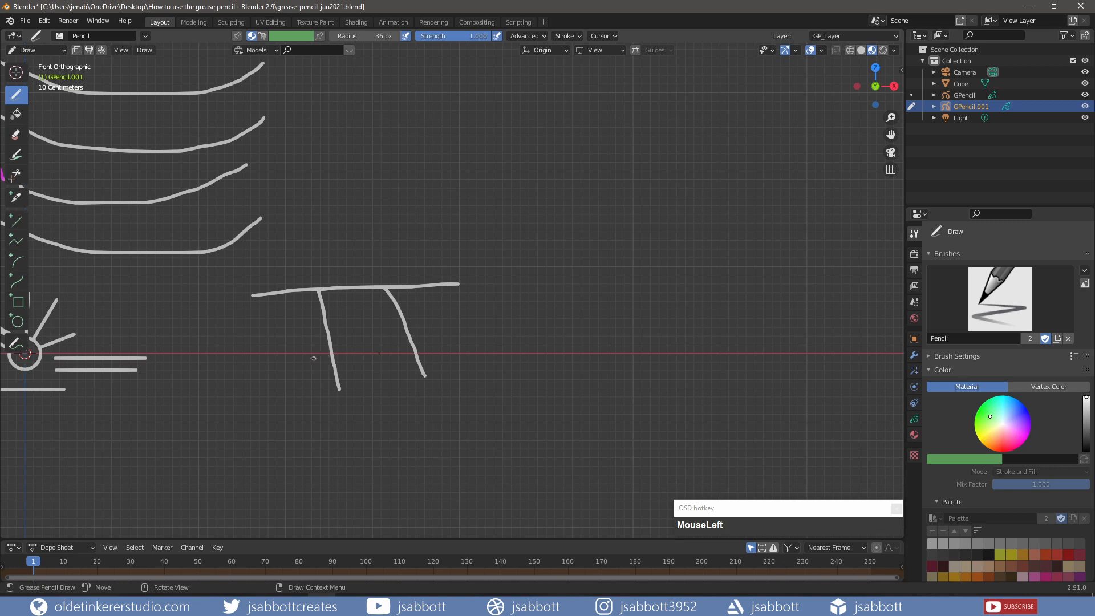
pyautogui.moveTo(299, 361); pyautogui.dragTo(460, 350)
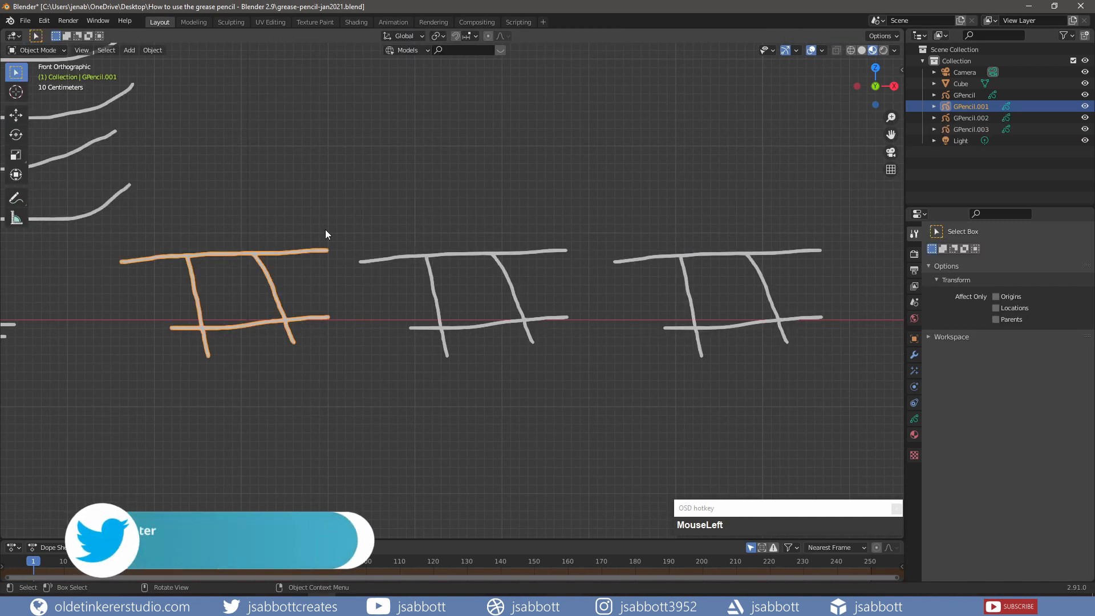
# - Convert the leftmost of the three grid figures to a path and select only the new GP_Layer curve
pyautogui.rightClick(290, 252)
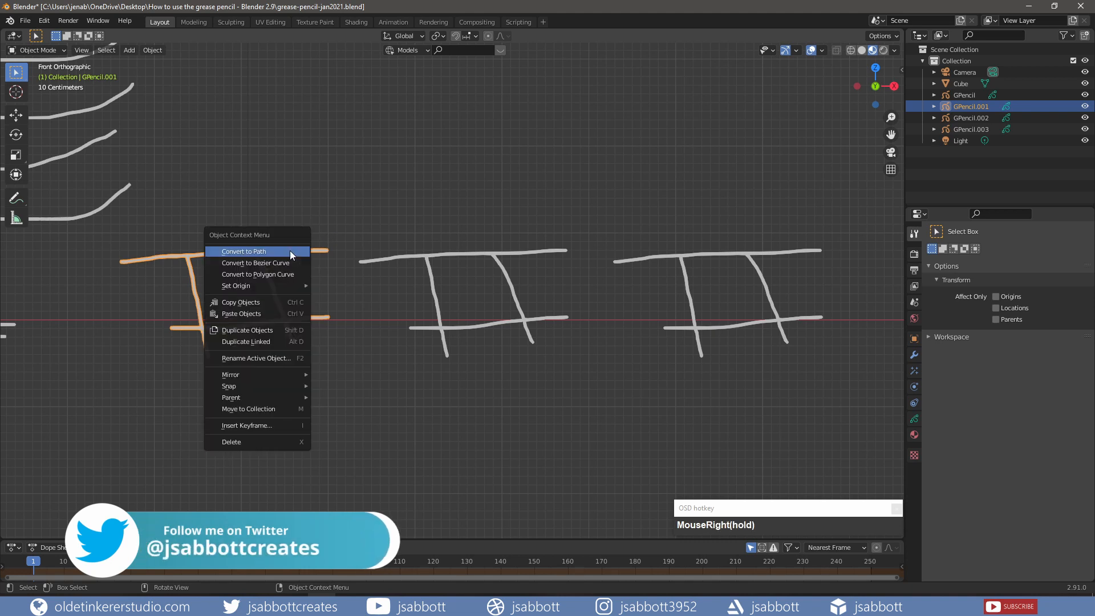
pyautogui.click(259, 251)
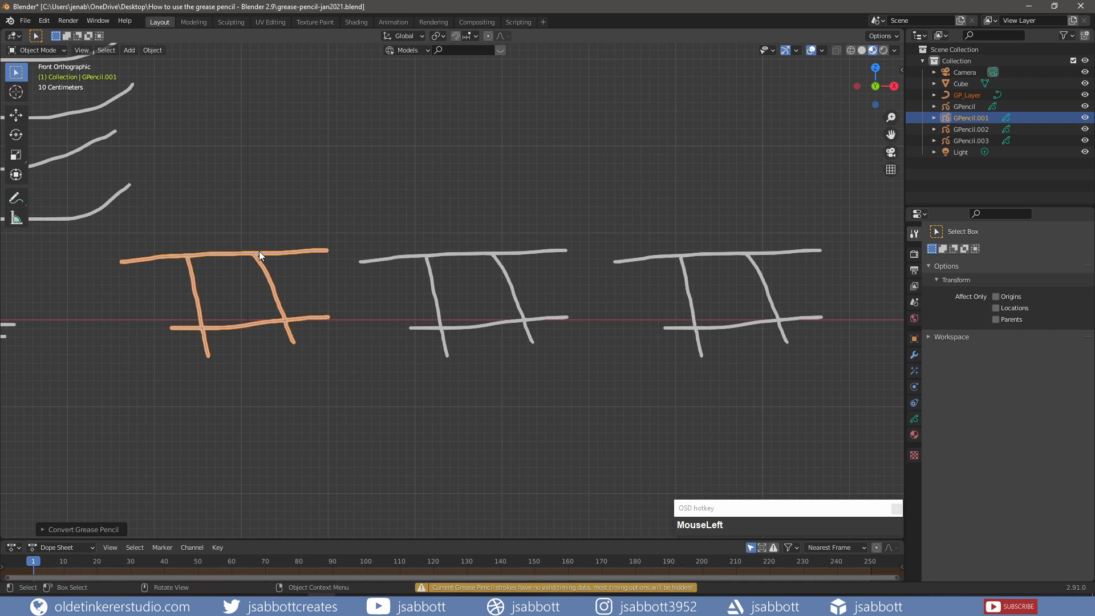
pyautogui.click(970, 94)
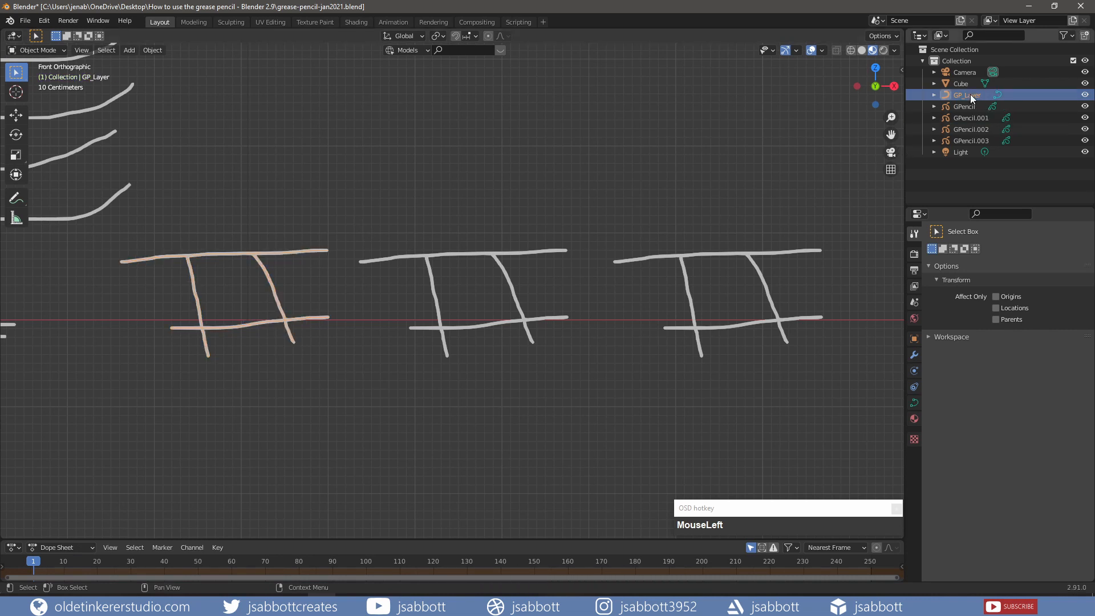
# - Extrude the GP_Layer path 0.03 m and give it a round bevel depth of about 0.06 m
pyautogui.click(914, 403)
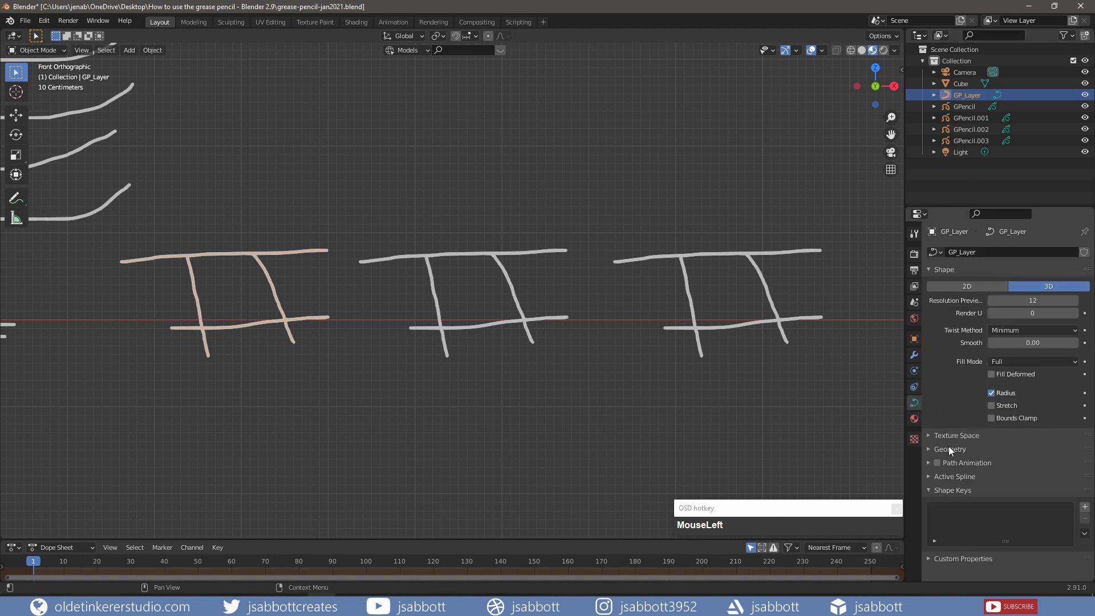
pyautogui.click(928, 449)
pyautogui.scroll(-5, 1001, 474)
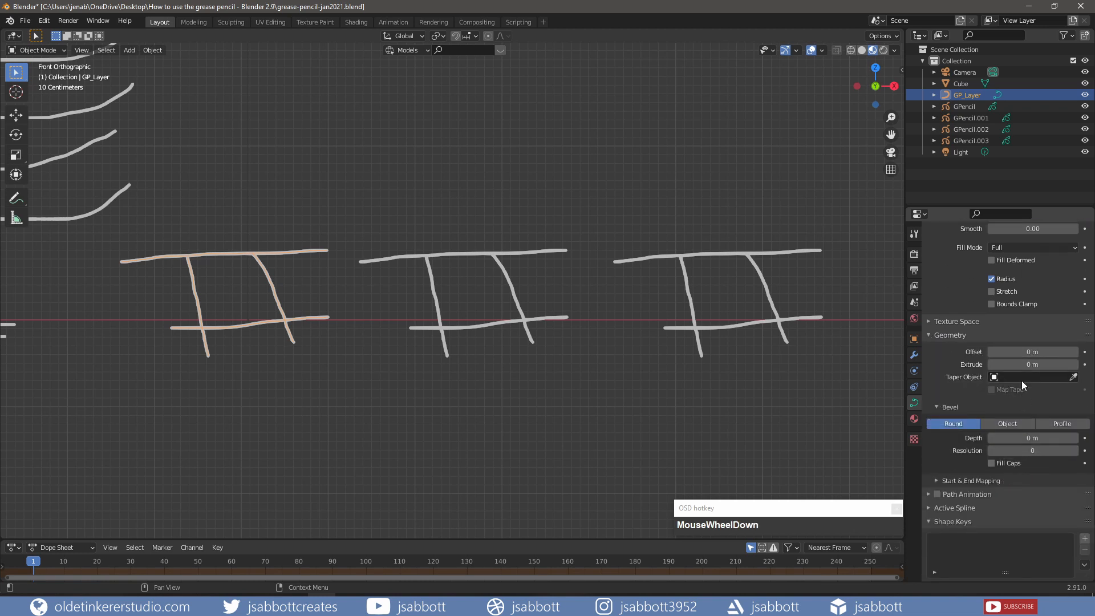
pyautogui.moveTo(1032, 364); pyautogui.dragTo(1034, 364)
pyautogui.moveTo(553, 438); pyautogui.dragTo(547, 384, button='middle')
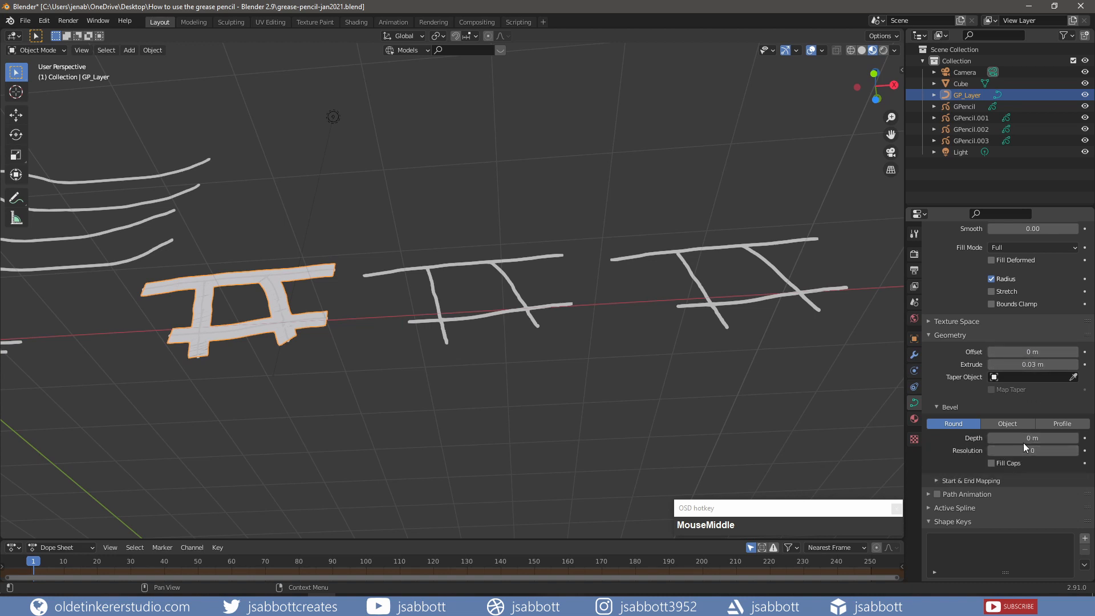
pyautogui.moveTo(1023, 439); pyautogui.dragTo(1040, 439)
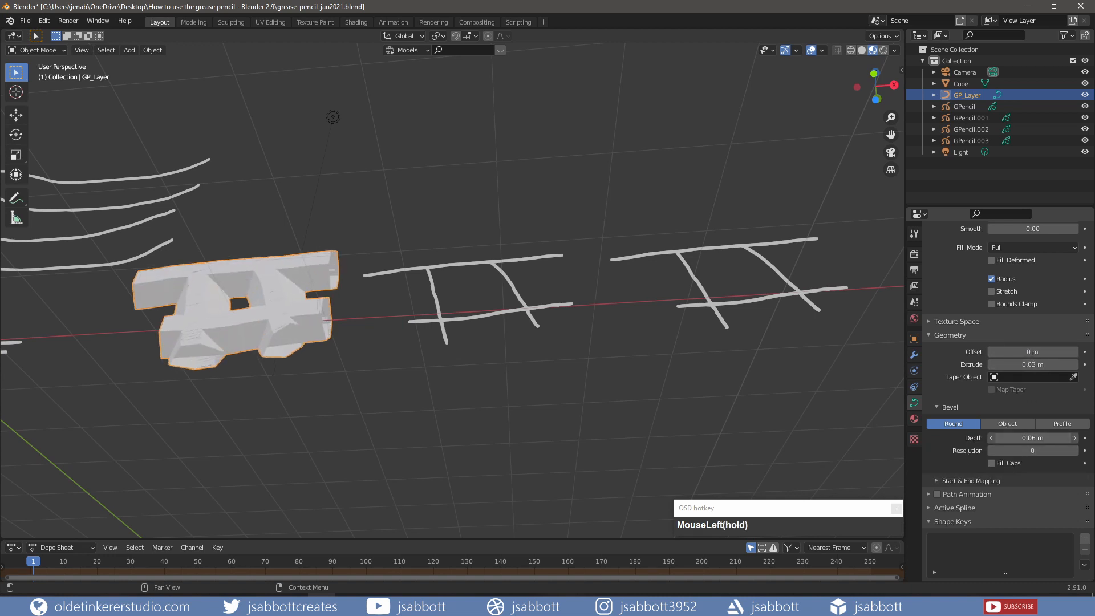
pyautogui.moveTo(494, 436)
pyautogui.mouseDown(button='middle')
pyautogui.moveTo(474, 448)
pyautogui.moveTo(564, 490)
pyautogui.moveTo(543, 502)
pyautogui.mouseUp(button='middle')
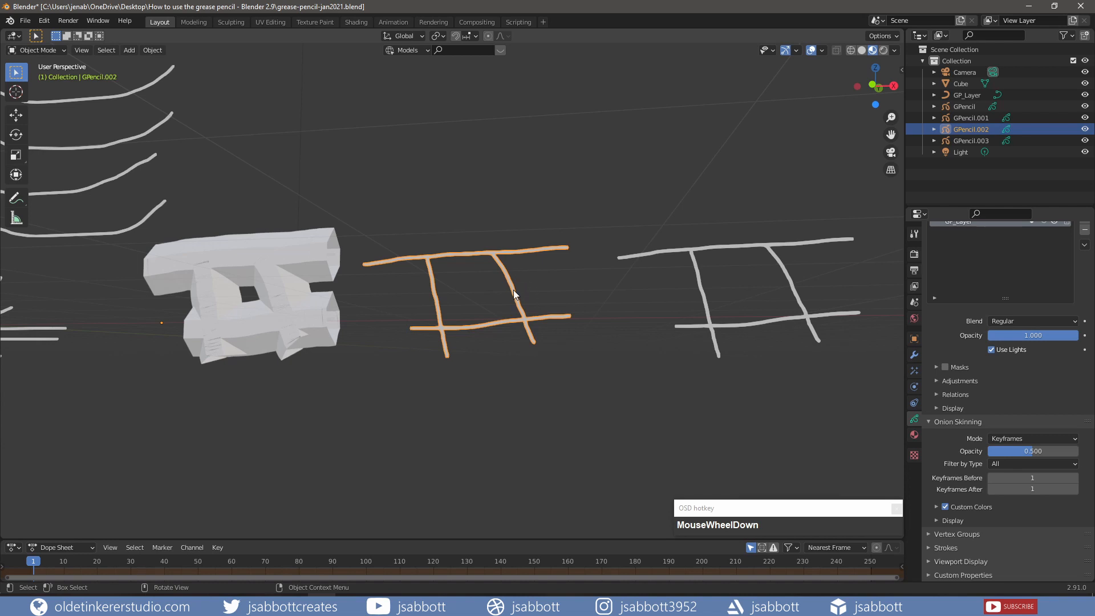
# - Convert the middle grid figure to a Bezier curve and select only the resulting GP_Layer.001 curve
pyautogui.rightClick(503, 272)
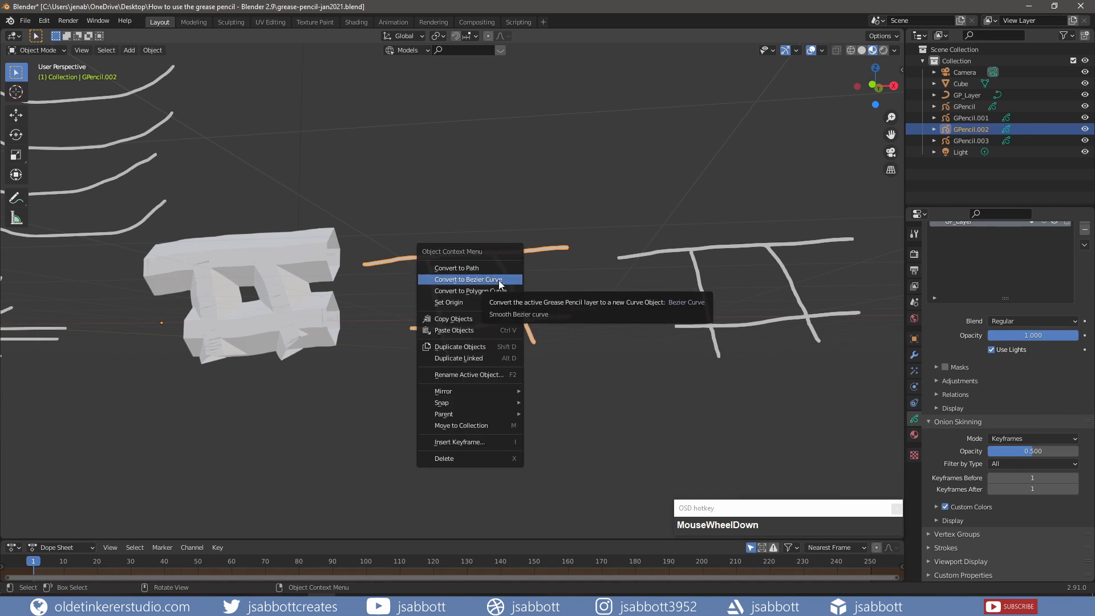
pyautogui.click(500, 279)
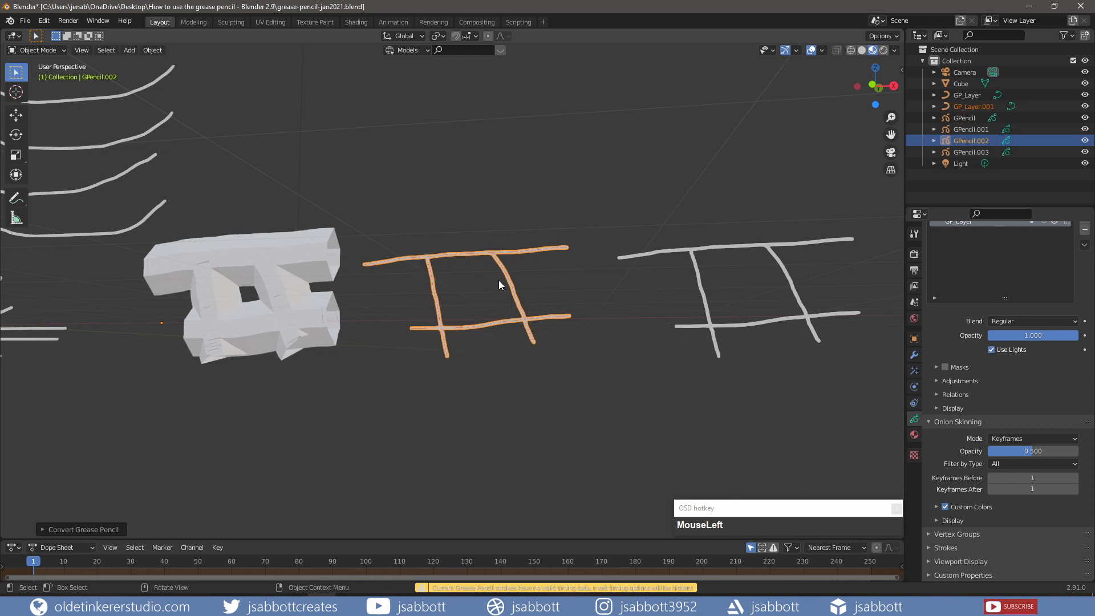
pyautogui.click(967, 107)
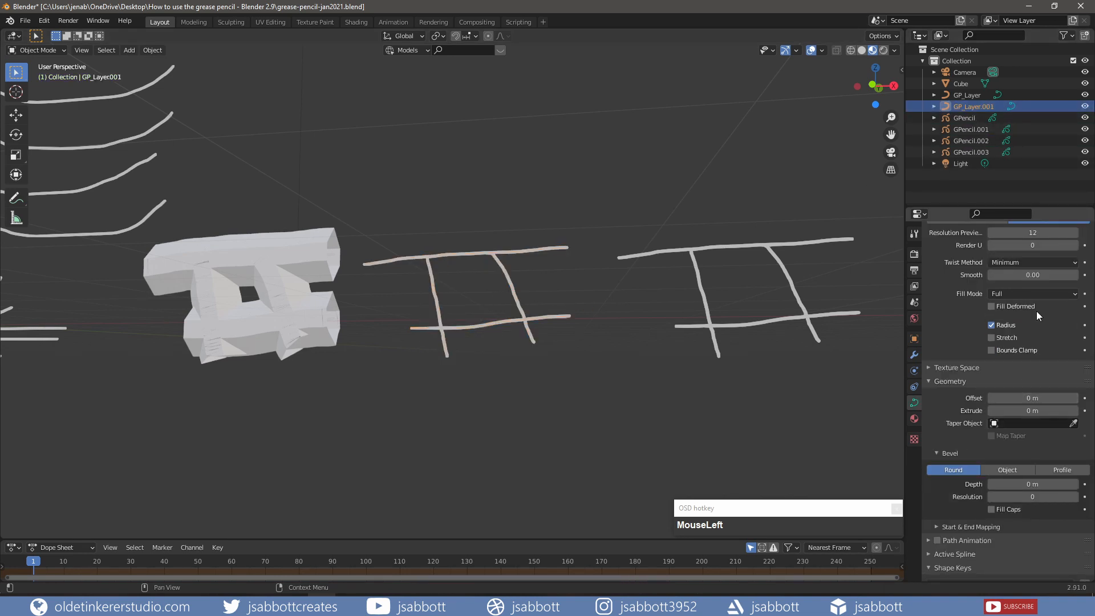
# - Extrude the GP_Layer.001 Bezier curve 0.06 m and give it a round bevel depth
pyautogui.scroll(1, 1029, 284)
pyautogui.scroll(1, 1023, 319)
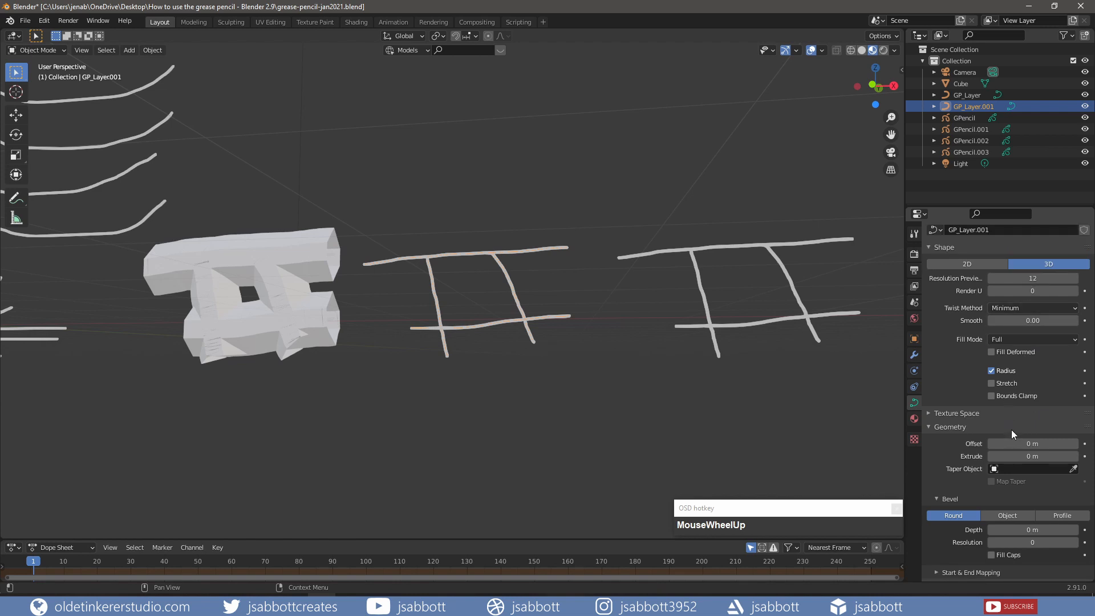
pyautogui.moveTo(1029, 456); pyautogui.dragTo(1038, 456)
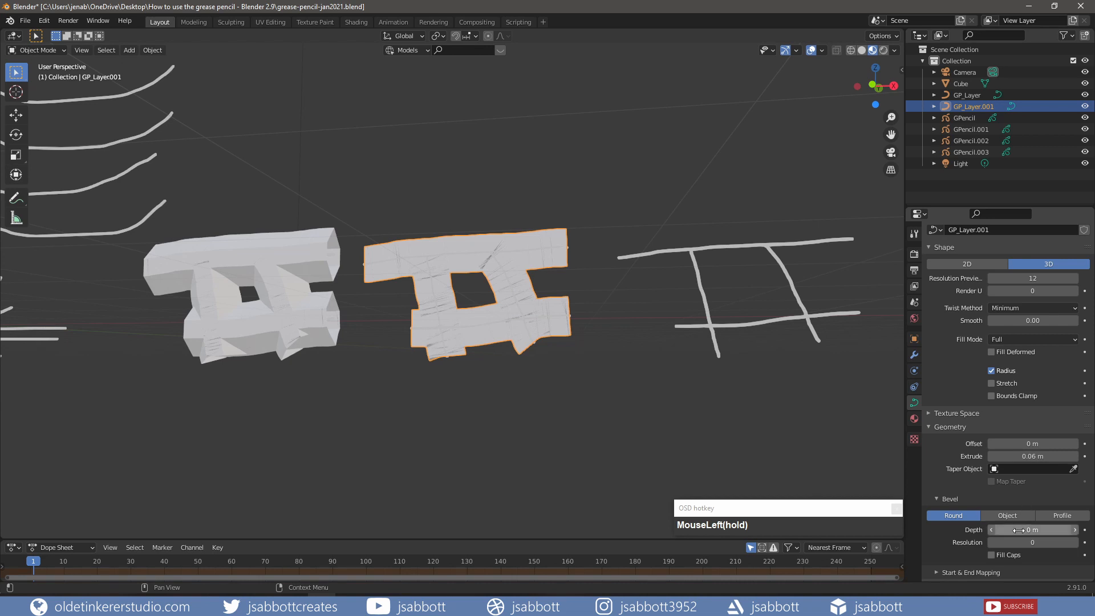
pyautogui.moveTo(1018, 530)
pyautogui.mouseDown()
pyautogui.moveTo(1022, 555)
pyautogui.moveTo(1027, 542)
pyautogui.mouseUp()
# - Convert the rightmost grid figure to a polygon curve and select only the resulting GP_Layer.002 curve
pyautogui.moveTo(576, 445)
pyautogui.mouseDown(button='middle')
pyautogui.moveTo(606, 453)
pyautogui.moveTo(558, 418)
pyautogui.moveTo(542, 442)
pyautogui.moveTo(707, 255)
pyautogui.mouseUp(button='middle')
pyautogui.click(707, 255)
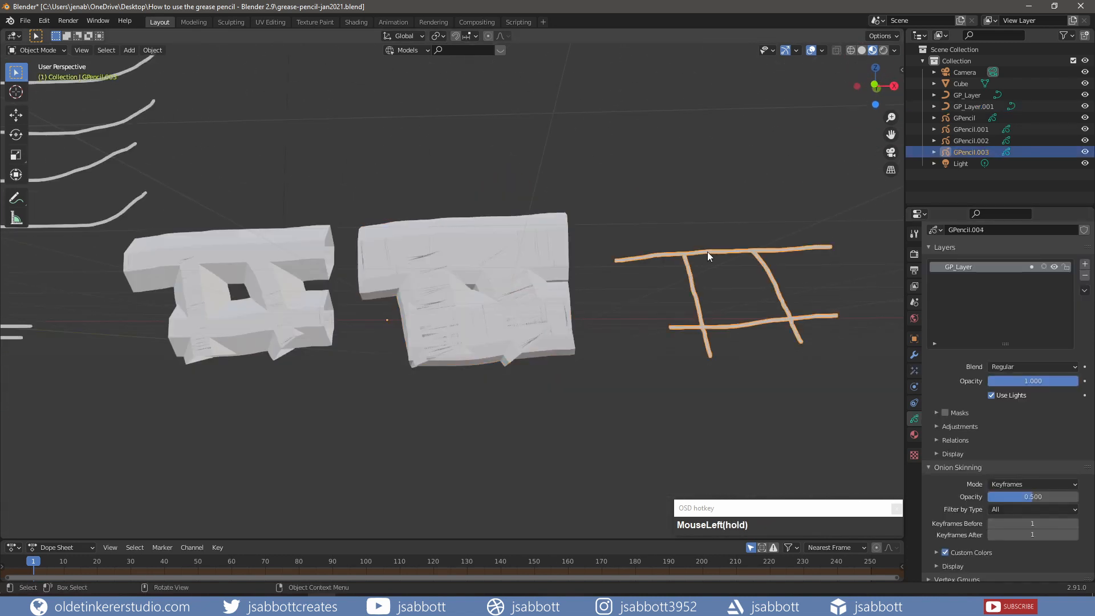
pyautogui.rightClick(707, 252)
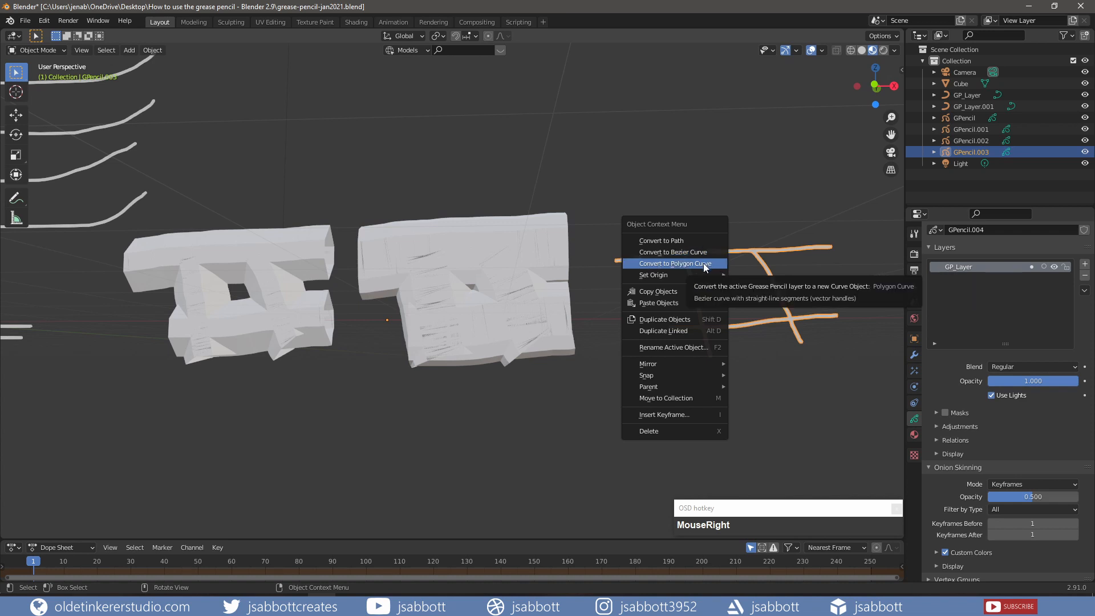
pyautogui.click(703, 262)
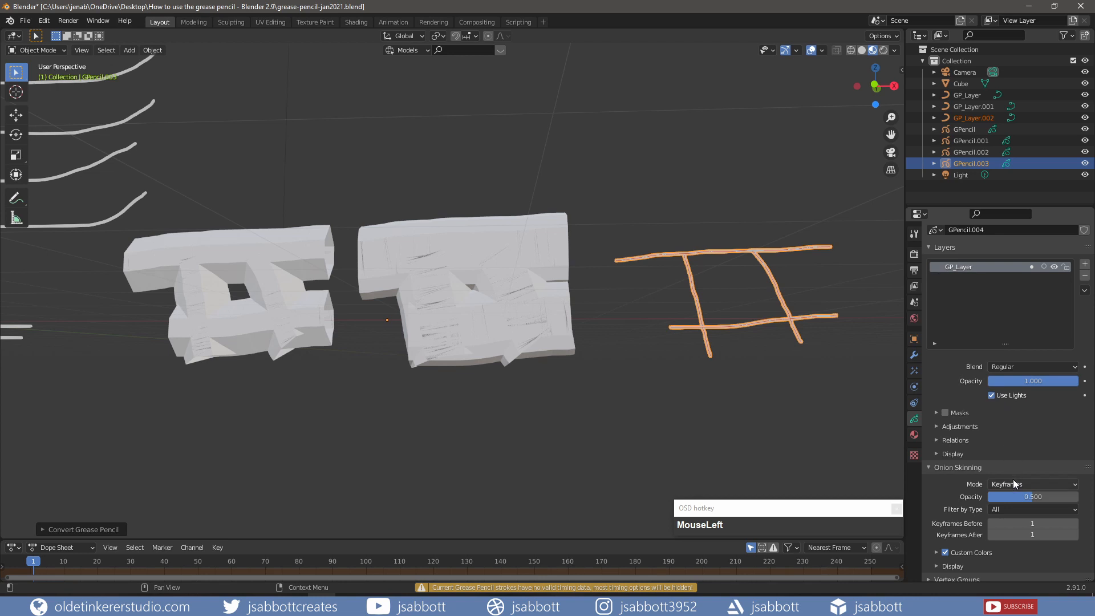
pyautogui.scroll(-2, 999, 413)
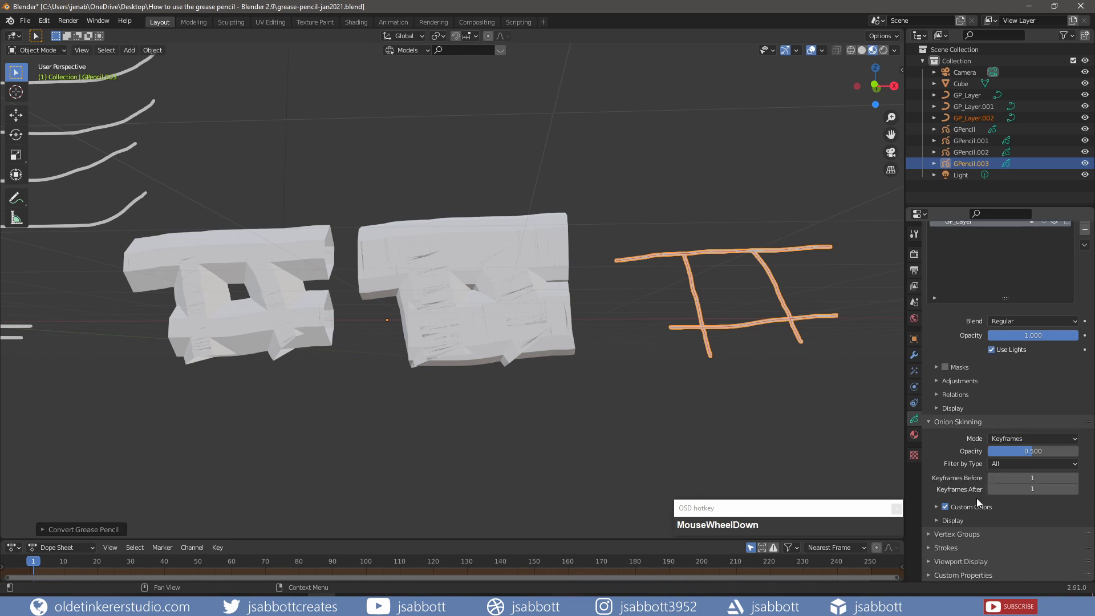
pyautogui.click(974, 117)
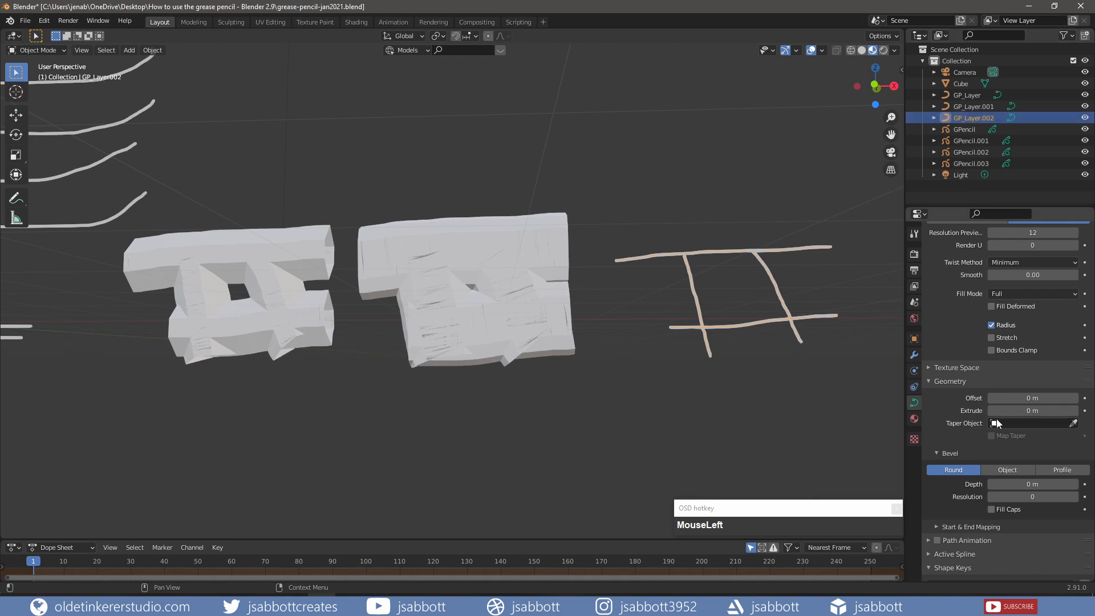
# - Extrude the GP_Layer.002 polygon curve 0.03 m and give it a round bevel with 0.05 m depth and resolution 1
pyautogui.moveTo(1032, 411)
pyautogui.mouseDown()
pyautogui.moveTo(1054, 411)
pyautogui.moveTo(1040, 410)
pyautogui.mouseUp()
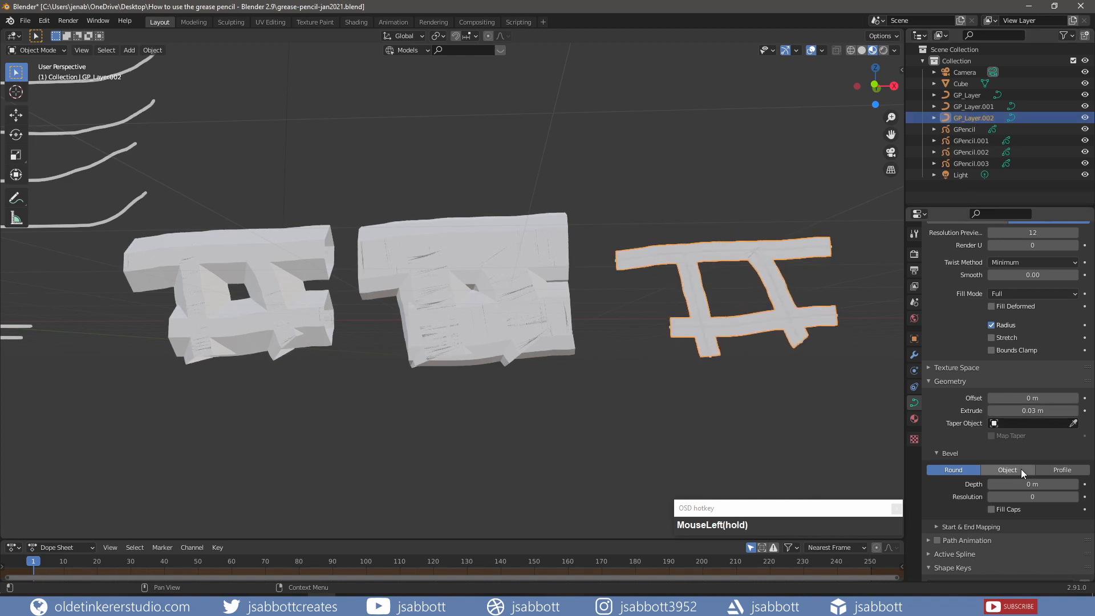
pyautogui.moveTo(1024, 496); pyautogui.dragTo(1047, 484)
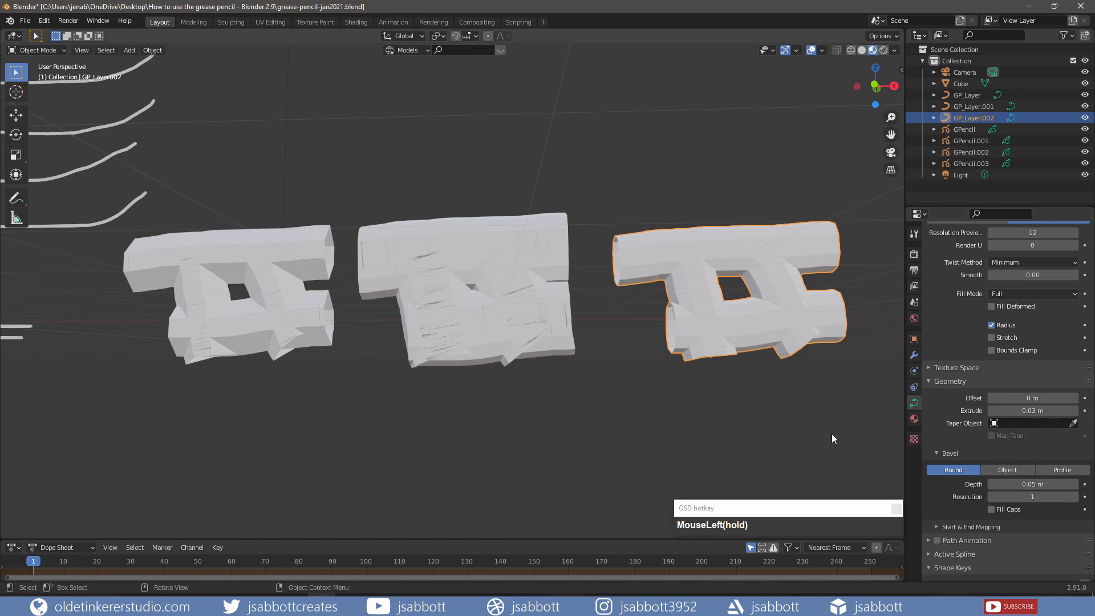
pyautogui.moveTo(832, 433)
pyautogui.mouseDown(button='middle')
pyautogui.moveTo(779, 416)
pyautogui.moveTo(742, 429)
pyautogui.mouseUp(button='middle')
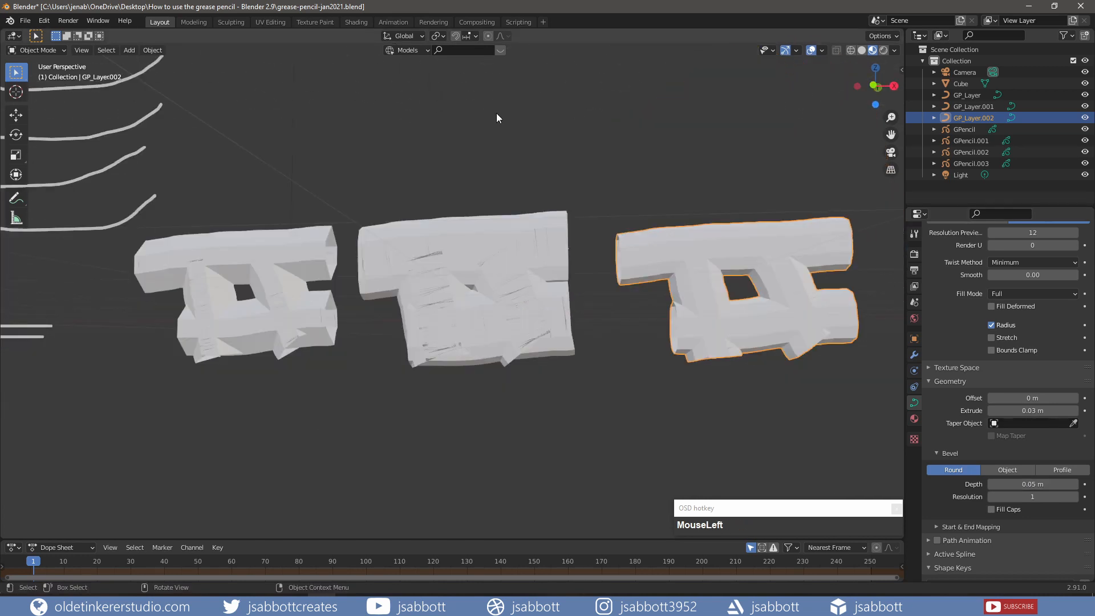